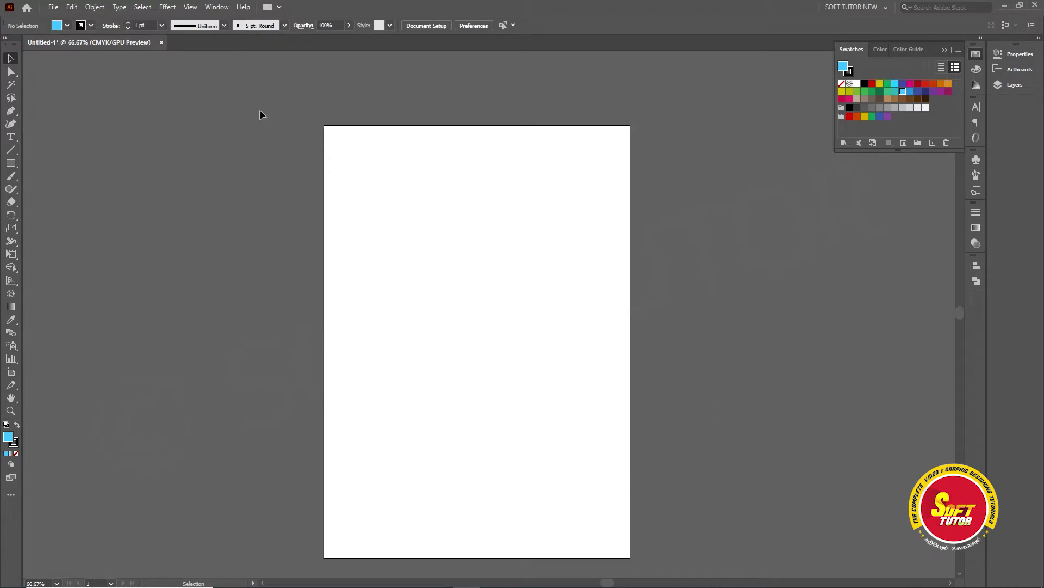
Look through the File menu and toggle the toolbar between one and two columns.
click(53, 7)
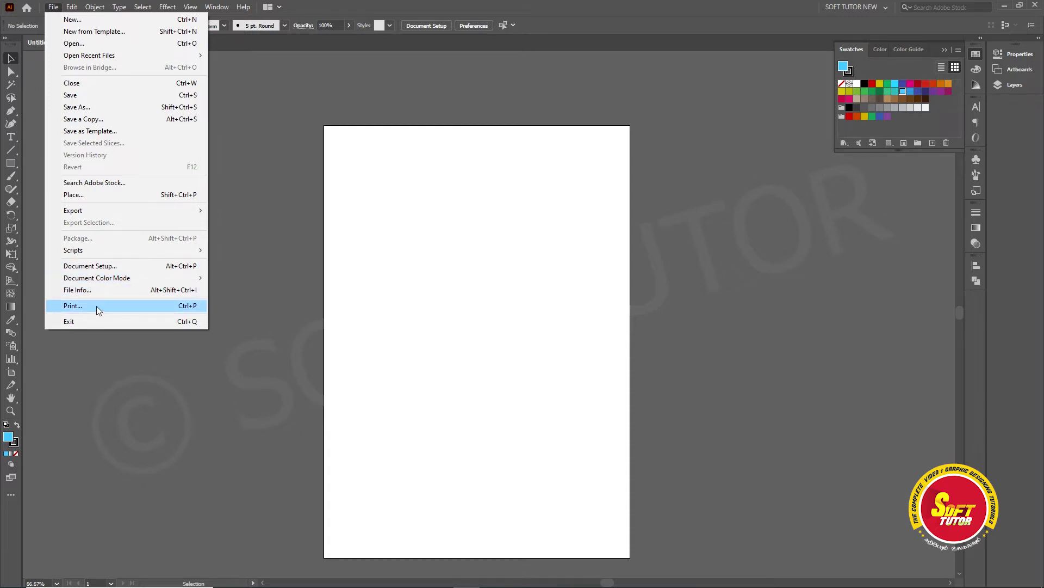
click(271, 178)
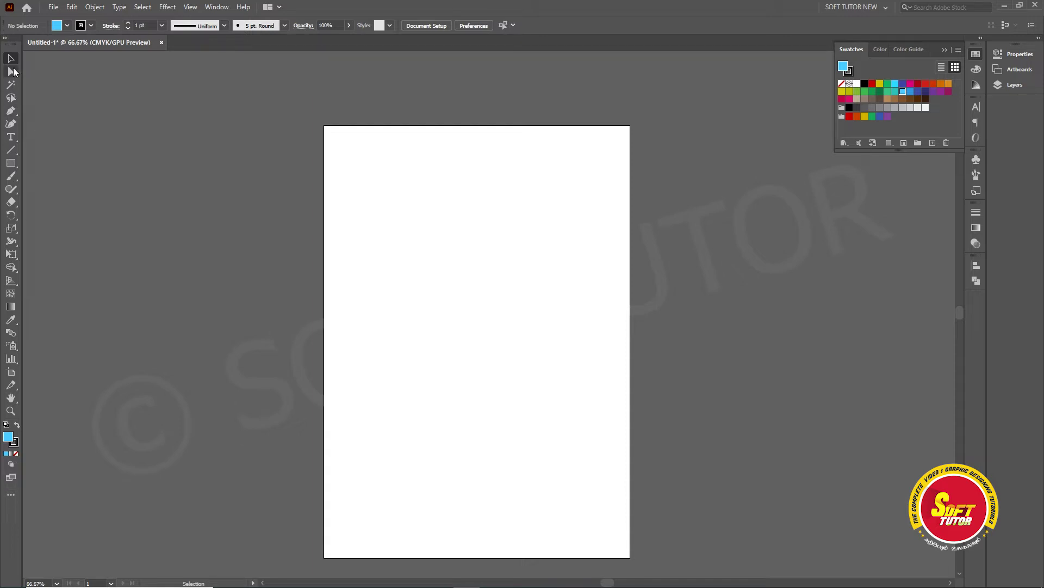
click(6, 40)
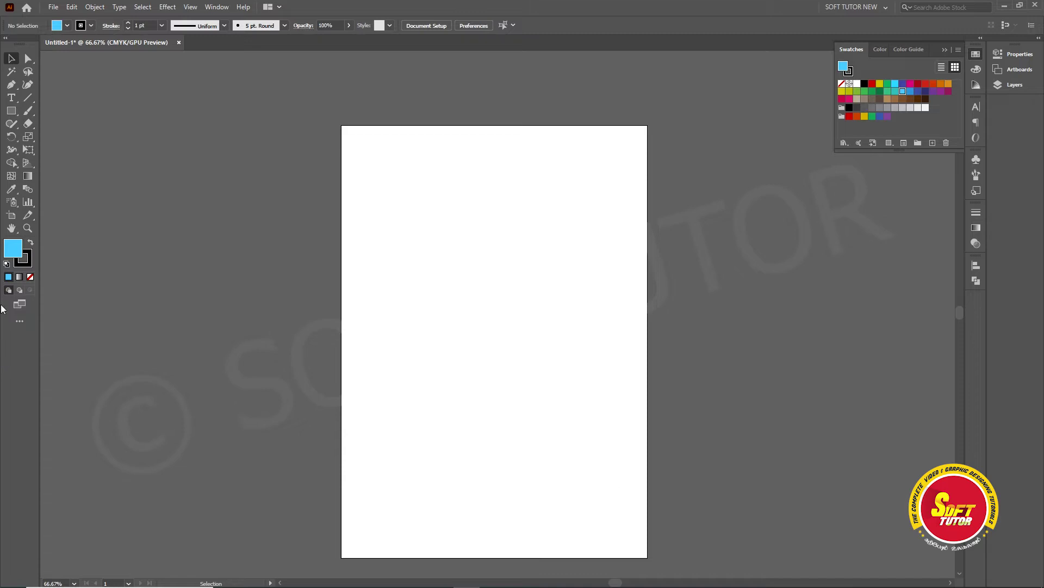
click(5, 38)
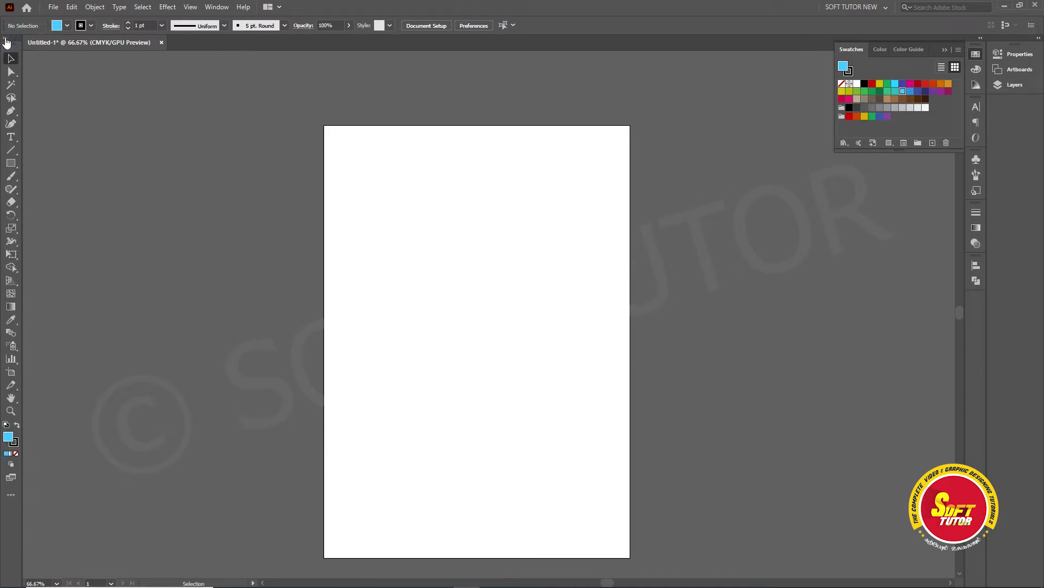
click(6, 39)
click(6, 39)
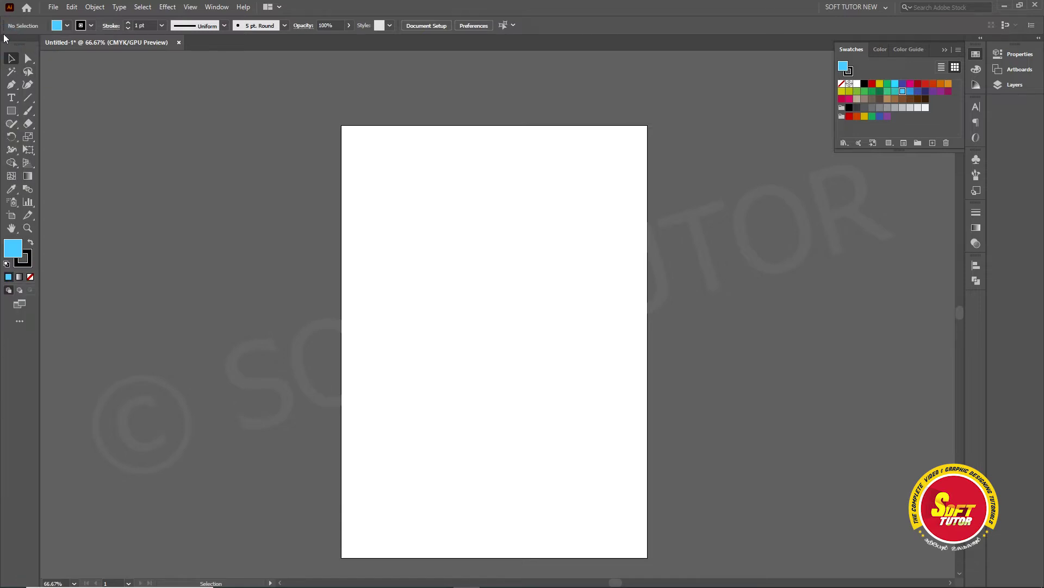
click(5, 38)
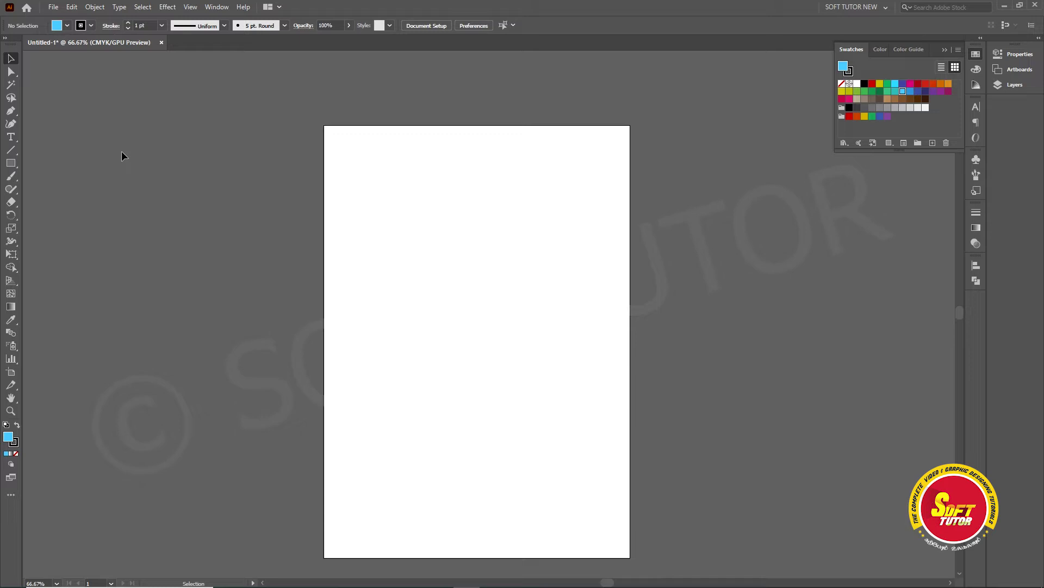
Draw three rectangles: a square, a larger one to its right, and a small one below.
click(10, 163)
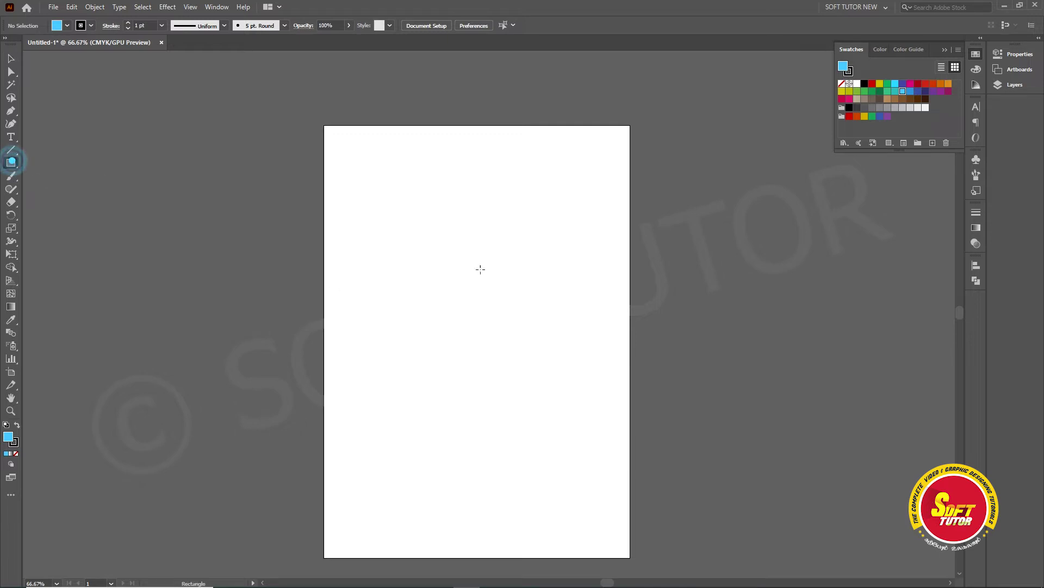
drag(377, 180, 444, 250)
drag(500, 179, 561, 251)
drag(507, 272, 540, 317)
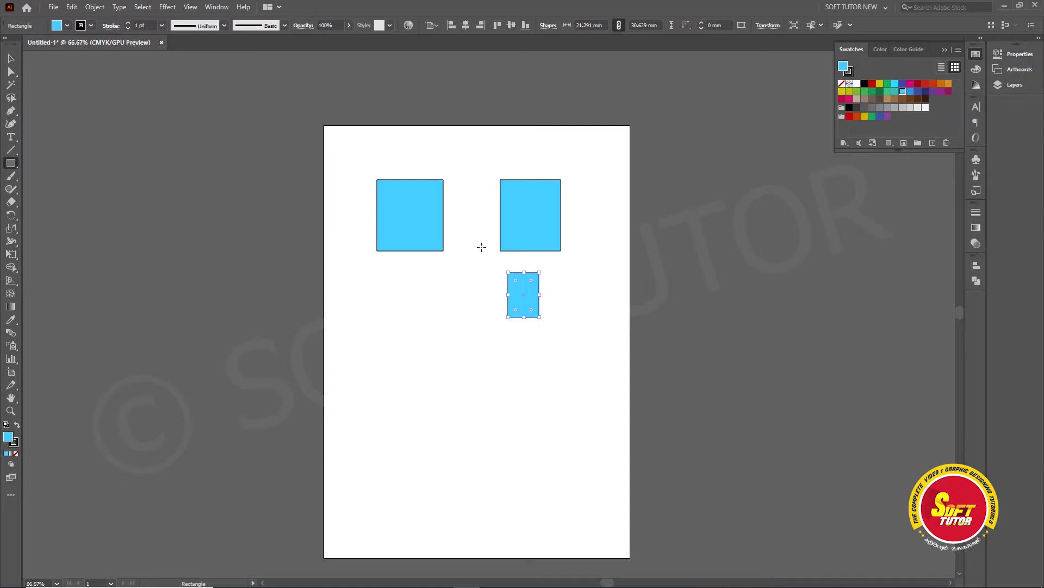
Fill the left square with green and move it up and to the left.
click(7, 59)
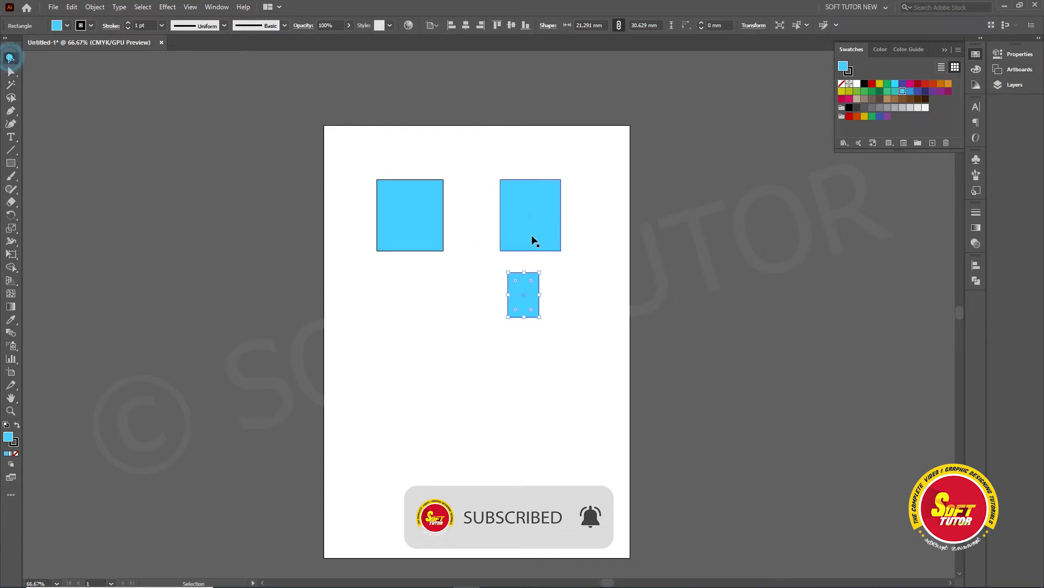
click(411, 200)
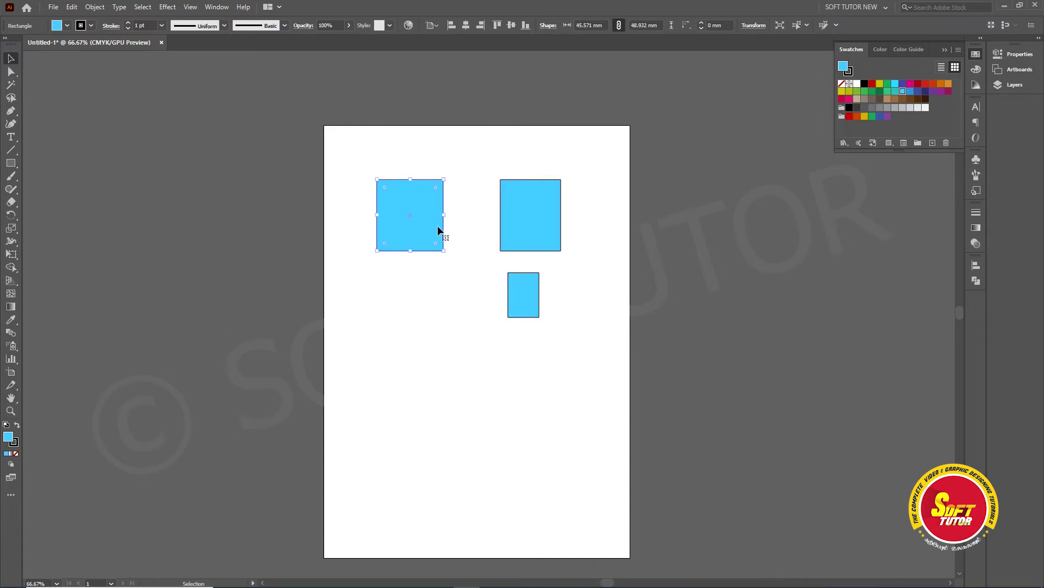
click(449, 191)
mouse_move(427, 200)
mouse_down()
mouse_move(384, 203)
mouse_move(375, 180)
mouse_up()
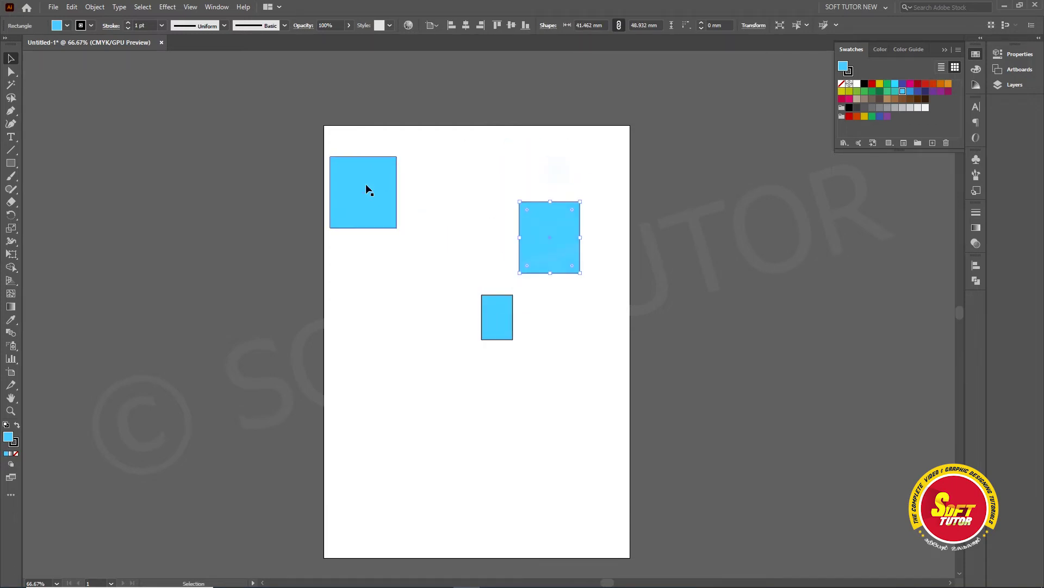
key(ctrl+z)
click(879, 91)
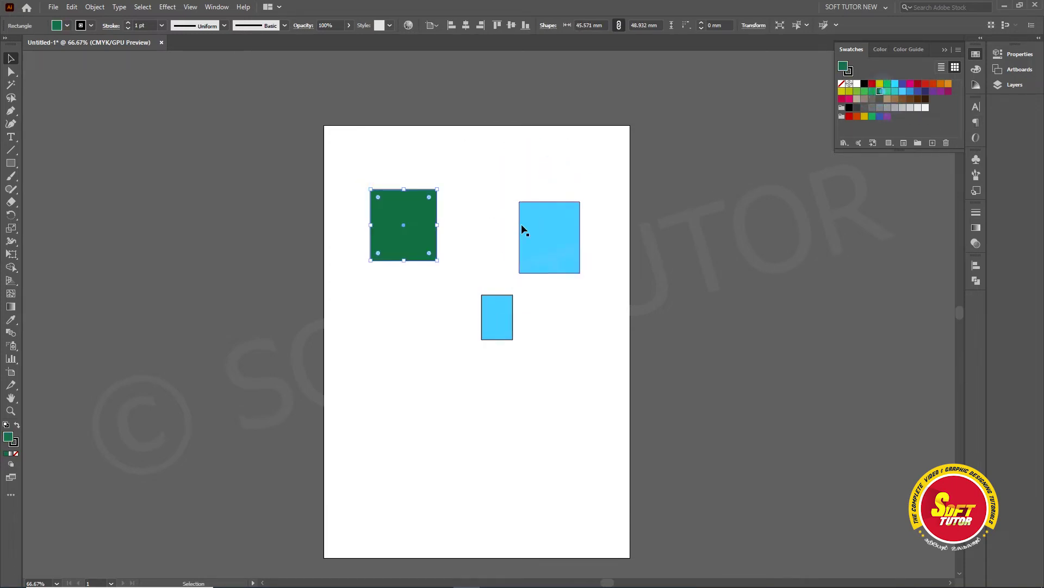
drag(422, 214, 403, 191)
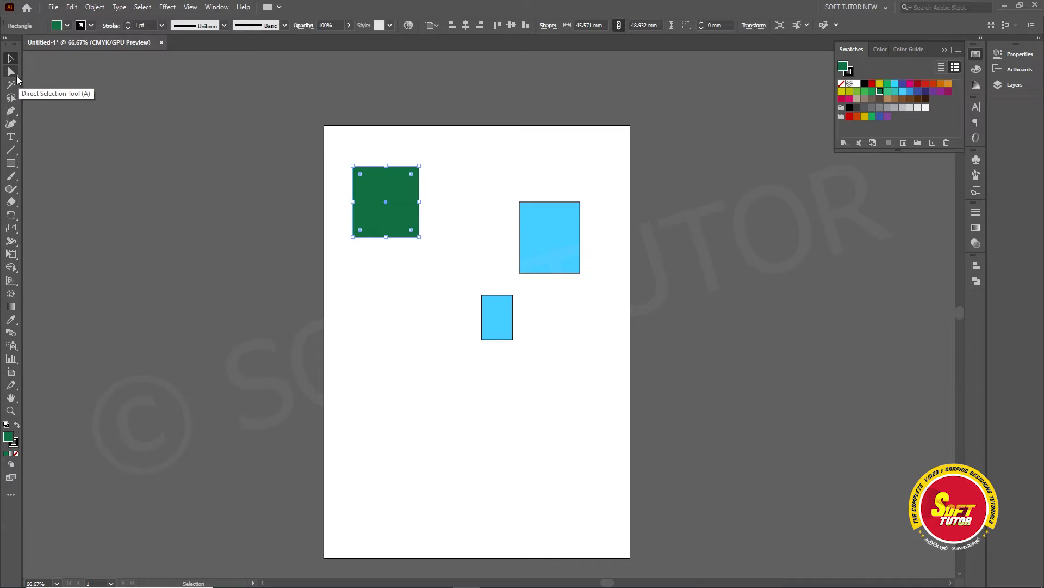
Tear off the Direct Selection tools as a floating panel and move the large rectangle beside the green square.
click(17, 79)
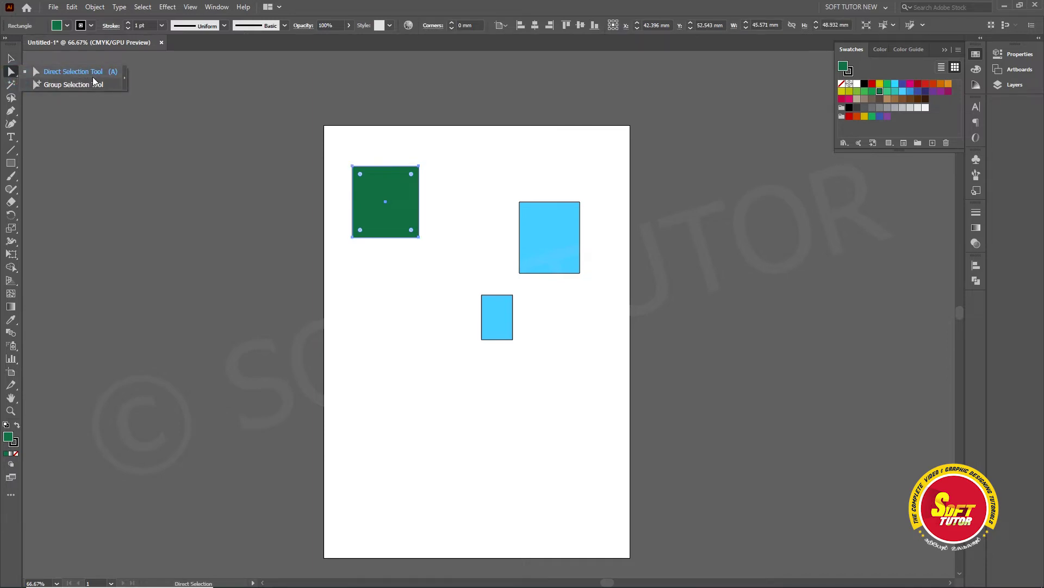
click(125, 77)
mouse_move(76, 87)
mouse_down()
mouse_move(220, 175)
mouse_move(250, 141)
mouse_move(197, 120)
mouse_up()
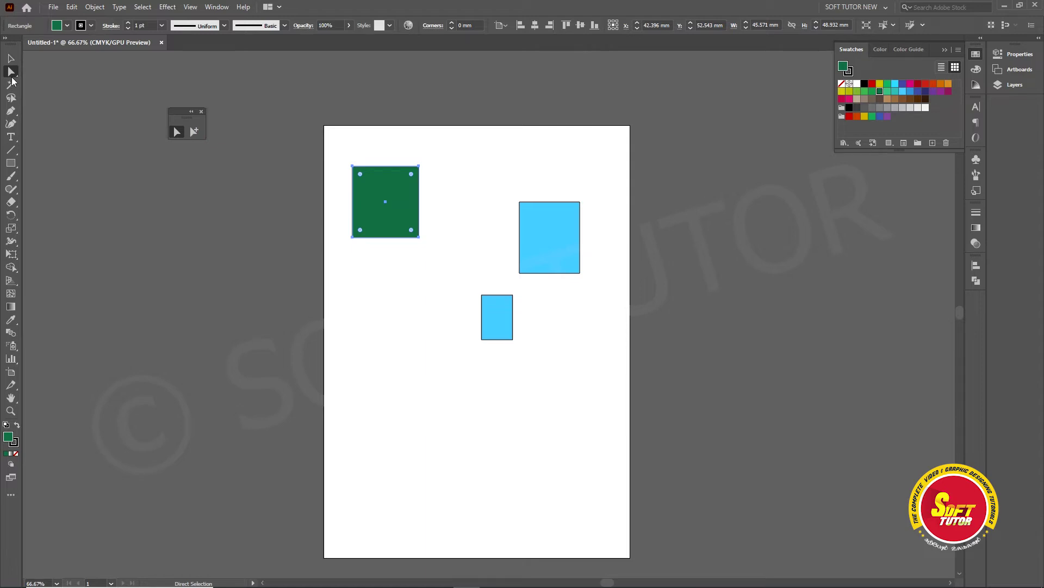
drag(180, 115, 228, 136)
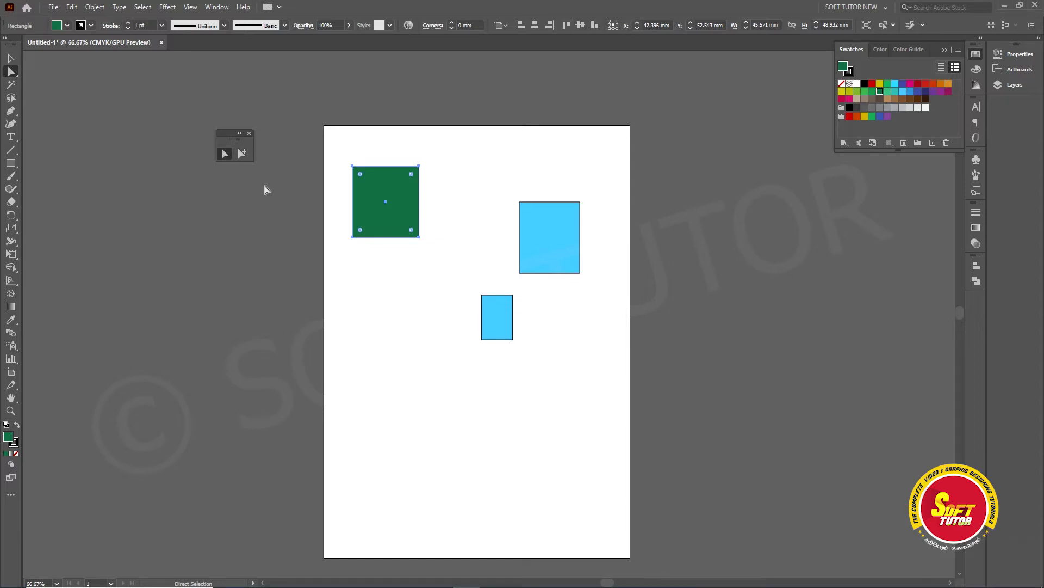
drag(566, 267, 492, 231)
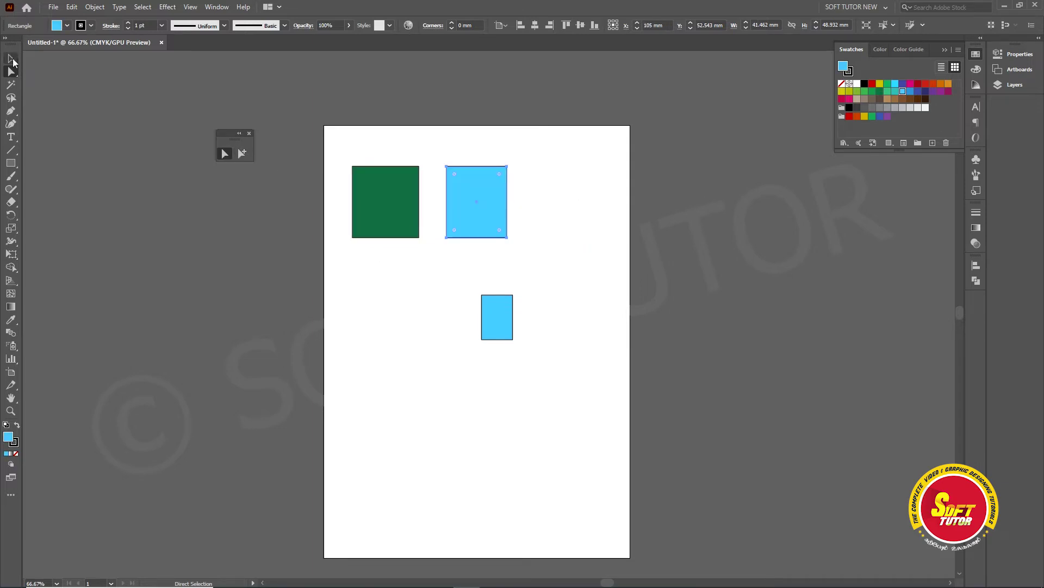
click(381, 197)
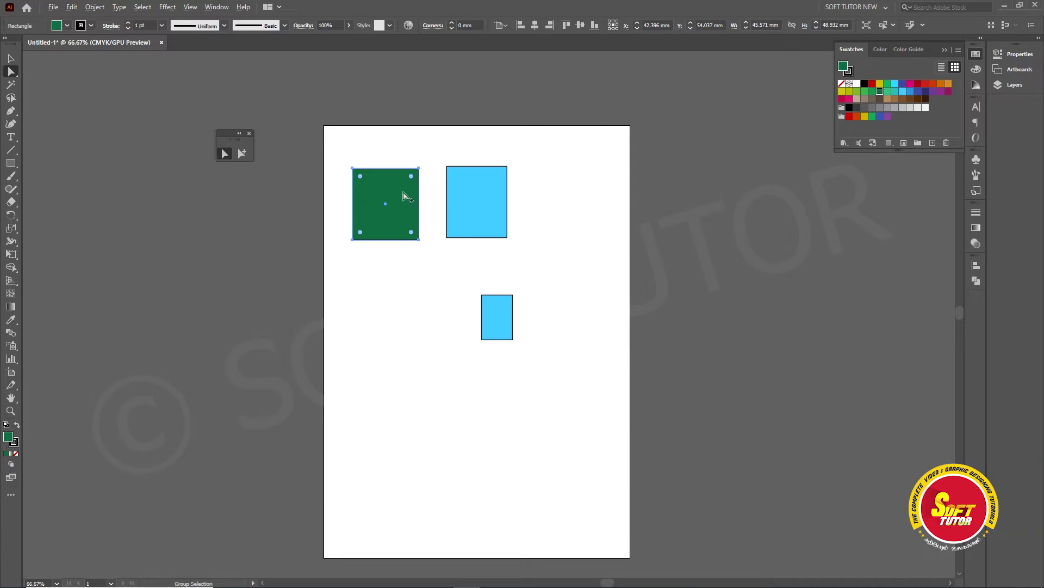
Zoom in and drag the green square's Live Corner widget to moderately round its corners.
scroll(405, 197, up, 3)
scroll(487, 196, down, 1)
scroll(324, 170, up, 1)
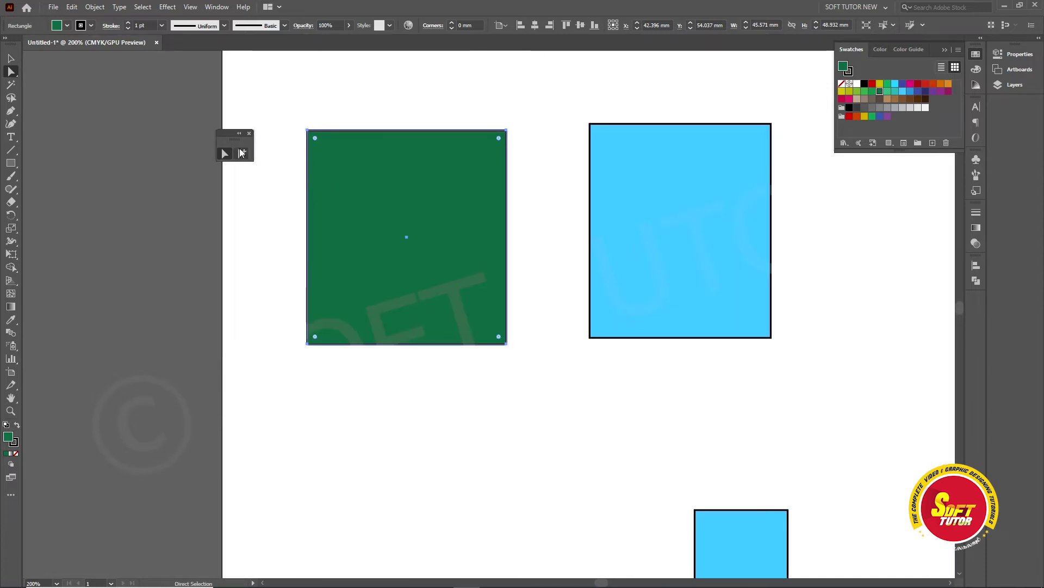
drag(224, 136, 174, 151)
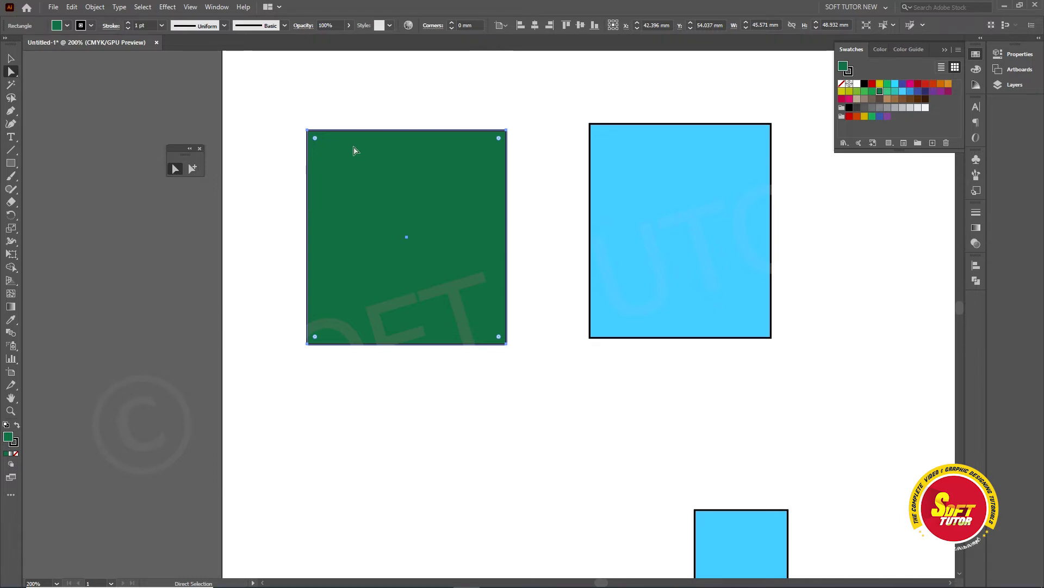
mouse_move(315, 138)
mouse_down()
mouse_move(408, 233)
mouse_move(498, 169)
mouse_up()
drag(344, 167, 316, 139)
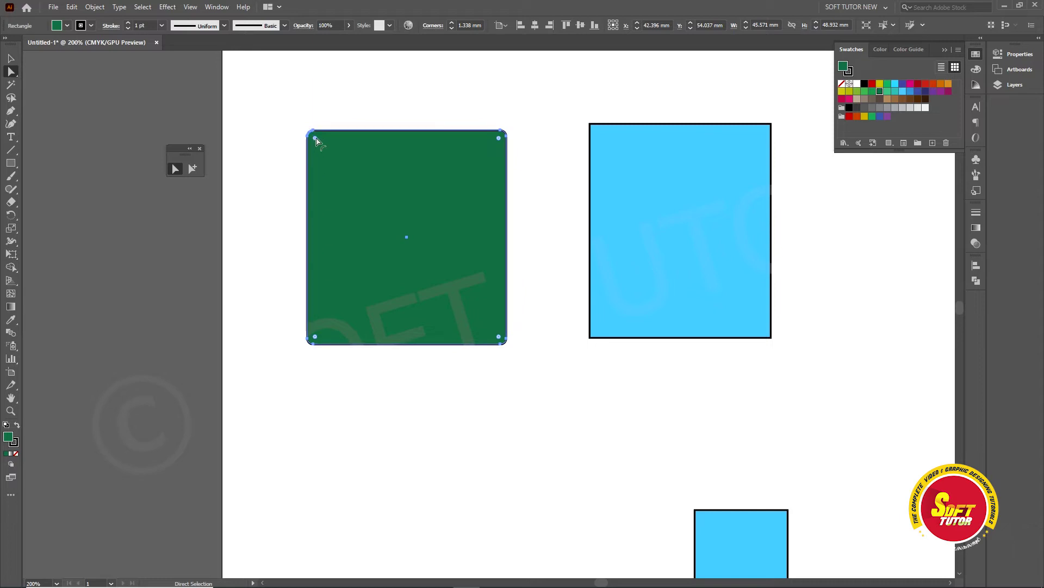
mouse_move(316, 135)
mouse_down()
mouse_move(376, 210)
mouse_move(388, 197)
mouse_move(311, 133)
mouse_up()
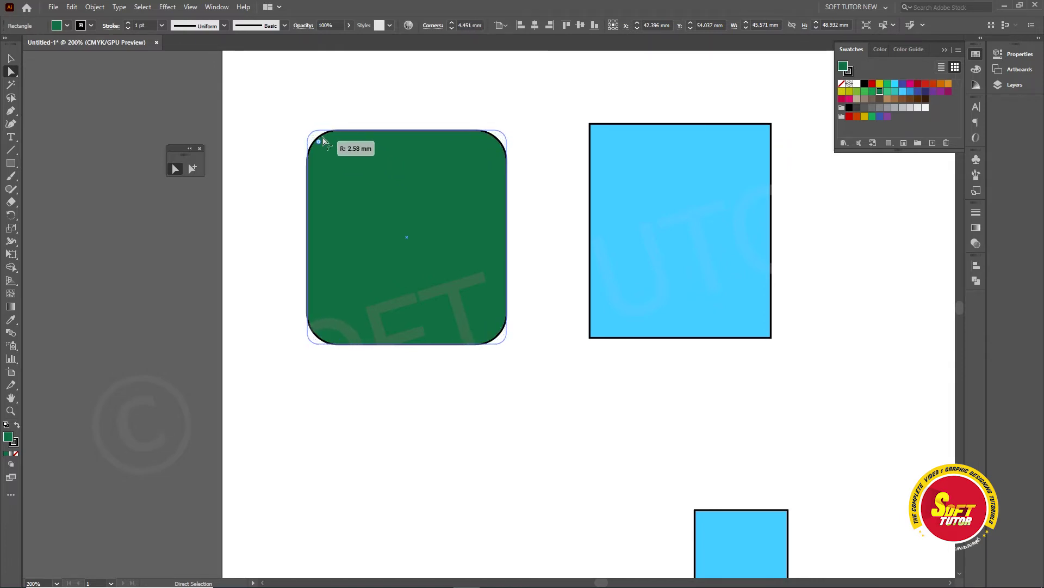
Drag the green square's top anchors into a V notch, bulge the right curve upward, then deselect.
drag(501, 132, 466, 169)
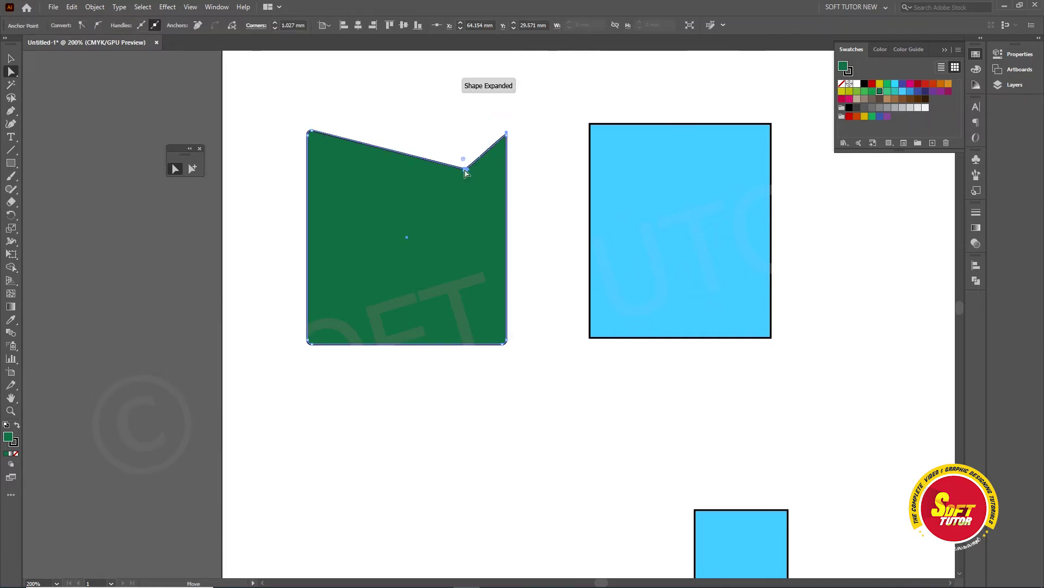
drag(507, 136, 537, 210)
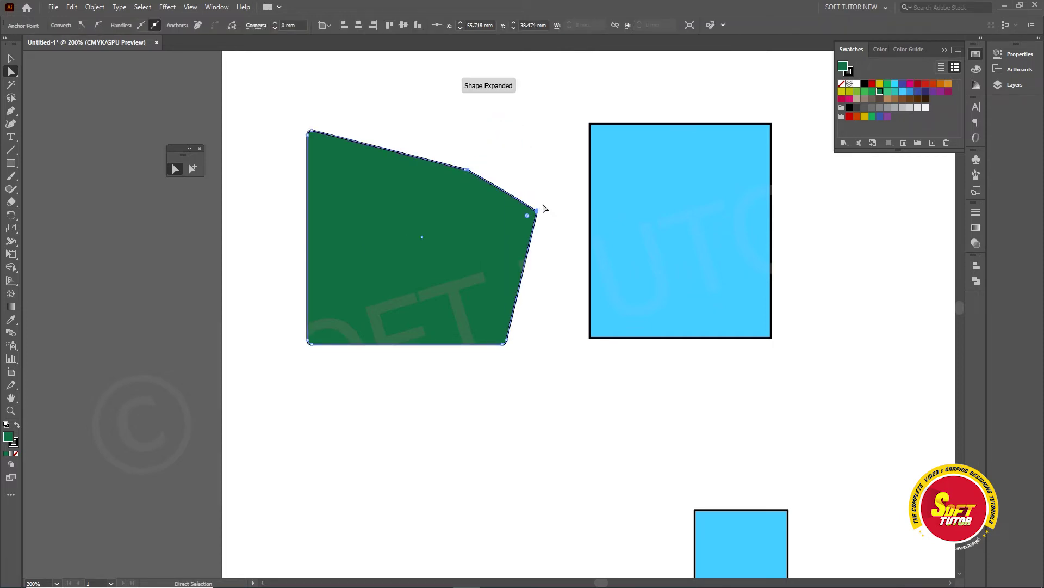
drag(467, 171, 450, 206)
drag(466, 169, 412, 141)
drag(398, 185, 489, 220)
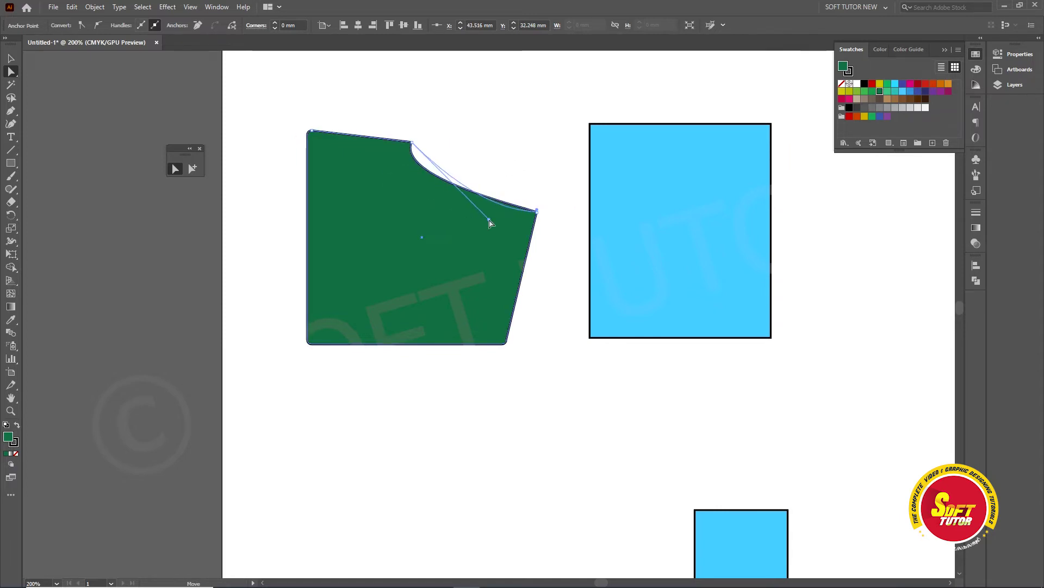
drag(412, 142, 379, 225)
drag(458, 300, 467, 101)
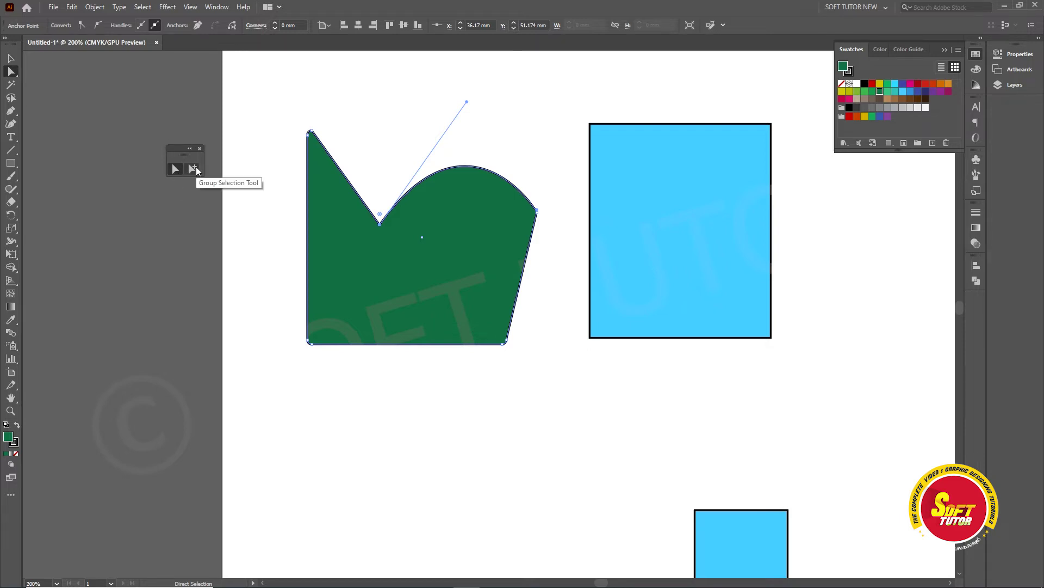
drag(181, 154, 162, 152)
click(338, 129)
Move the green shape and both blue rectangles so they overlap one another.
click(11, 58)
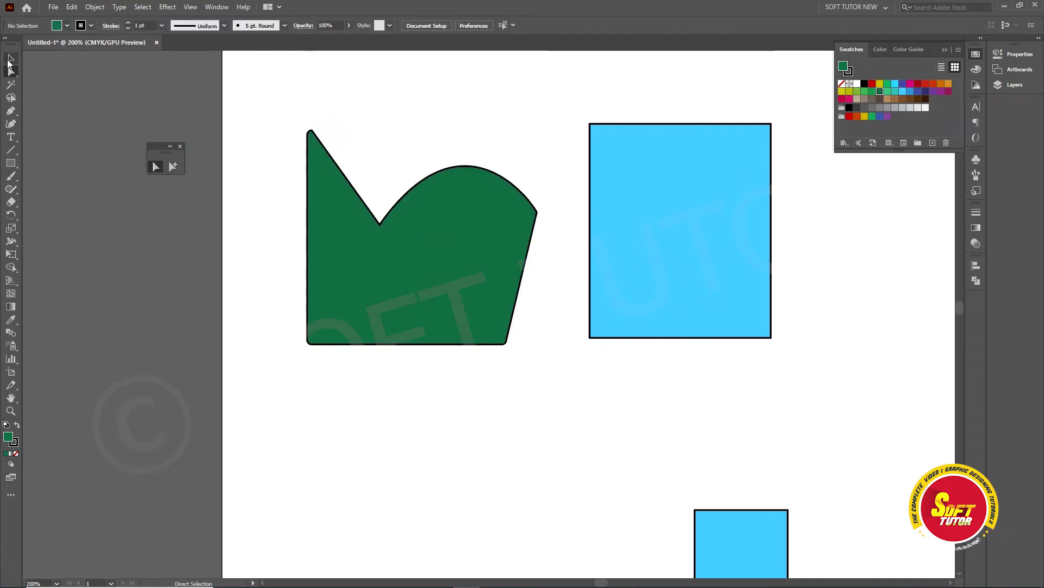
drag(454, 286, 502, 264)
click(642, 268)
drag(648, 274, 572, 267)
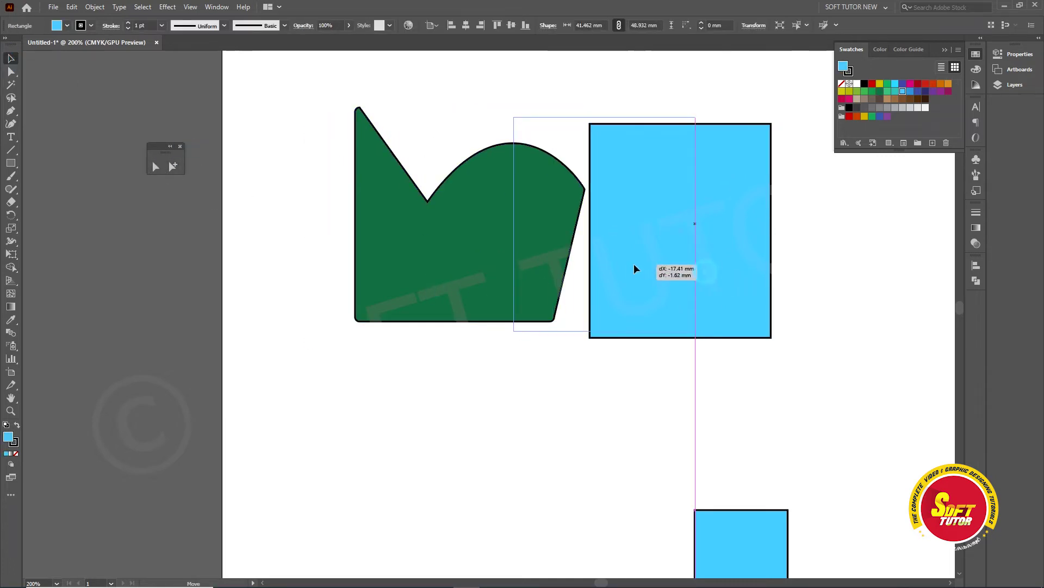
drag(729, 520, 477, 281)
Recolour the small rectangle red, nudge it right, and marquee-select all three shapes.
click(903, 99)
click(925, 83)
mouse_move(479, 353)
mouse_down()
mouse_move(499, 353)
mouse_move(497, 342)
mouse_up()
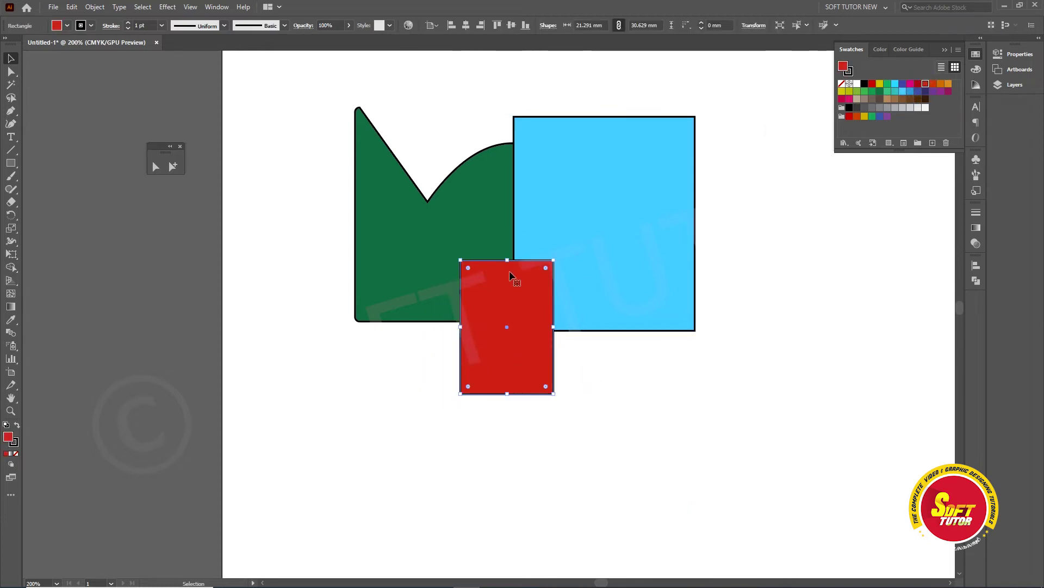
drag(758, 172, 423, 305)
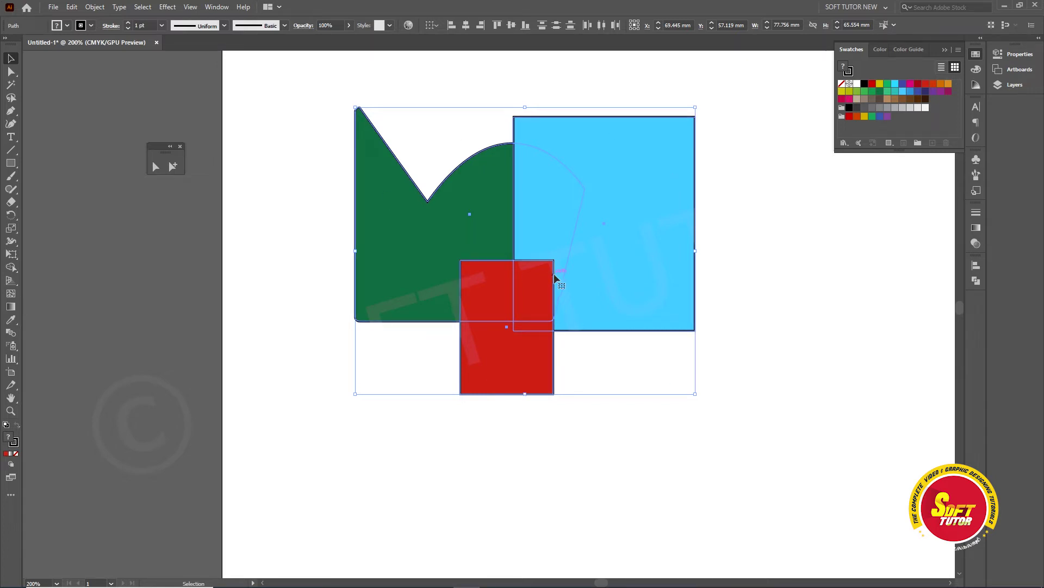
Marquee-select the three shapes and group them via the right-click menu.
click(818, 217)
drag(772, 147, 352, 384)
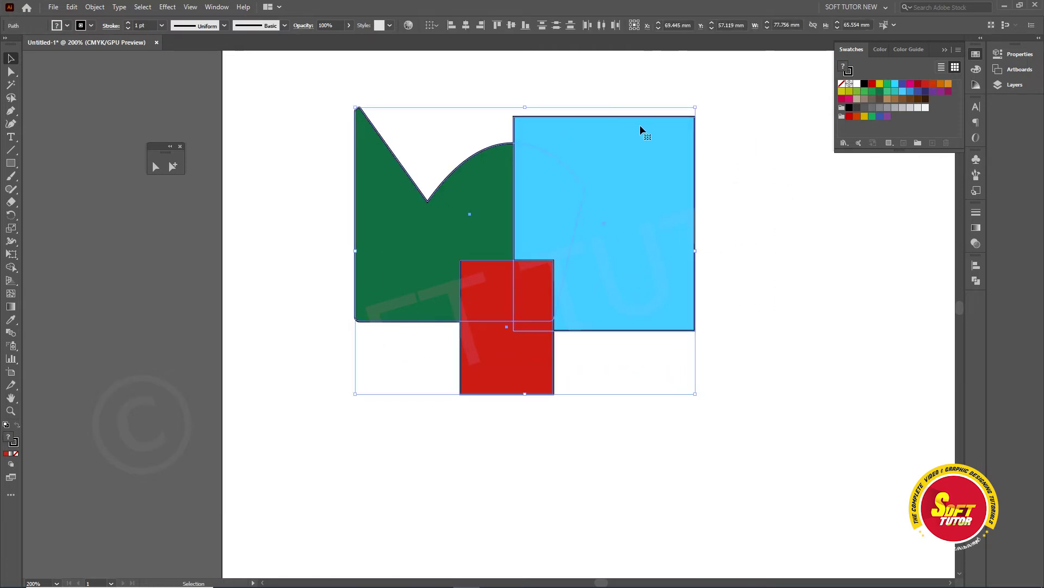
right_click(533, 199)
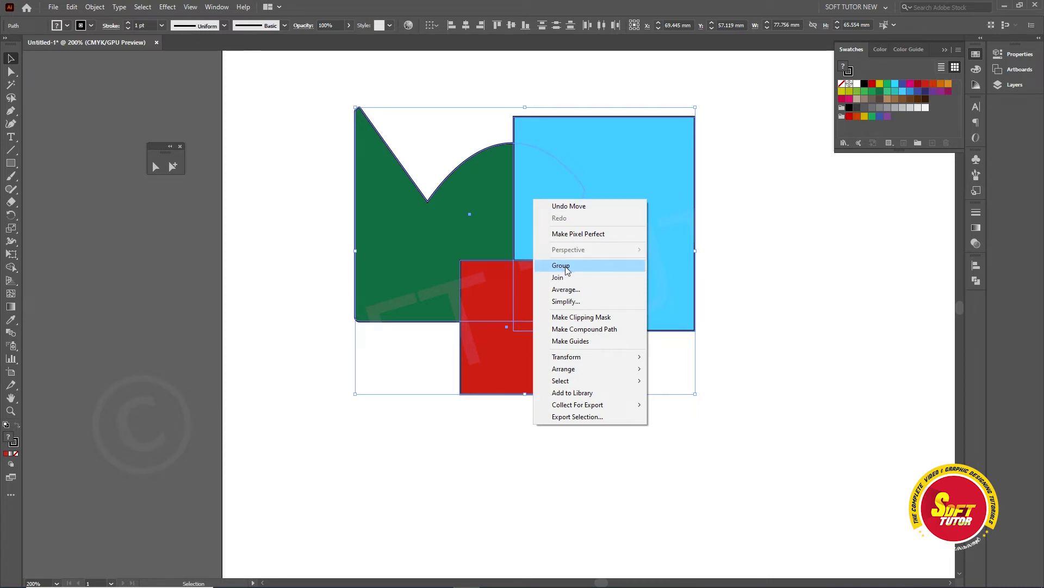
click(566, 267)
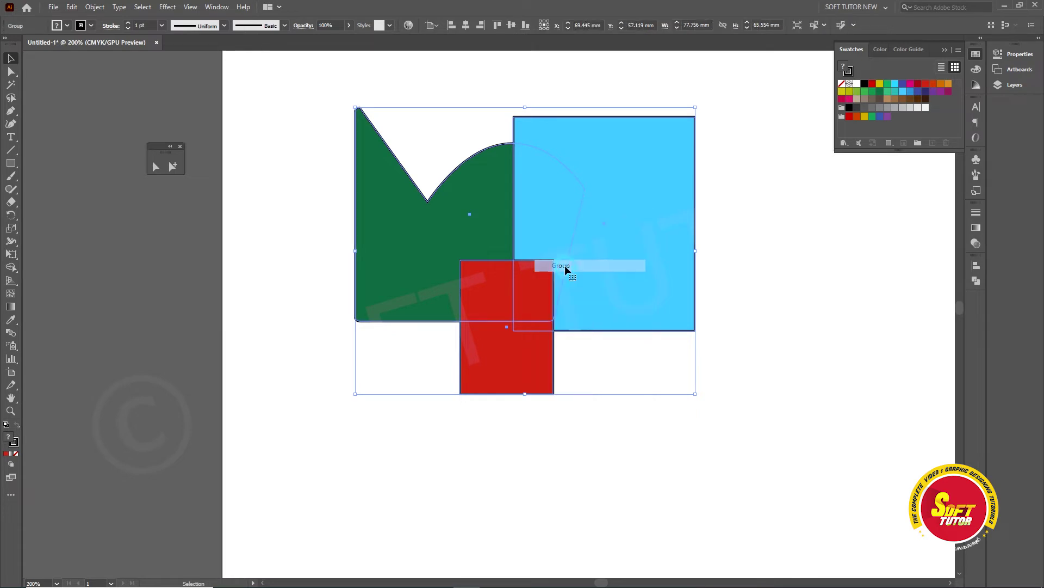
Drag the group around the artboard, settling it slightly up and left.
click(837, 316)
drag(627, 213, 588, 185)
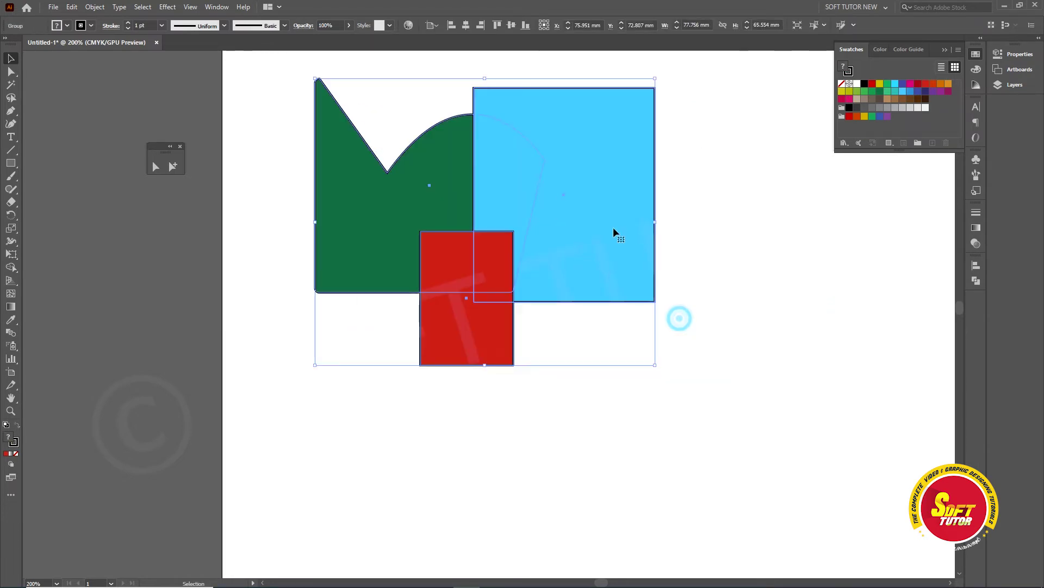
drag(590, 187, 567, 256)
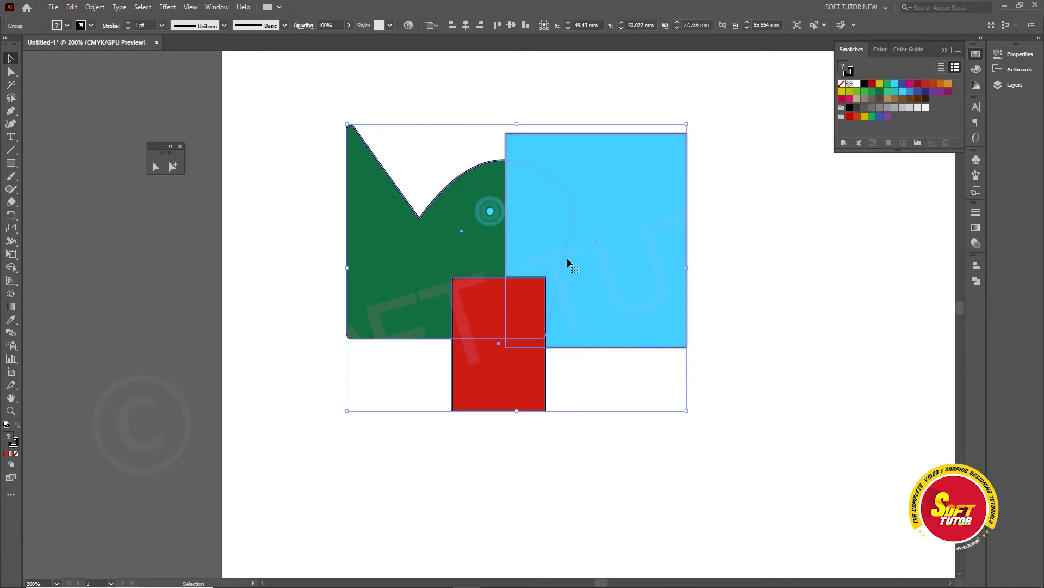
drag(635, 284, 585, 240)
drag(585, 170, 585, 200)
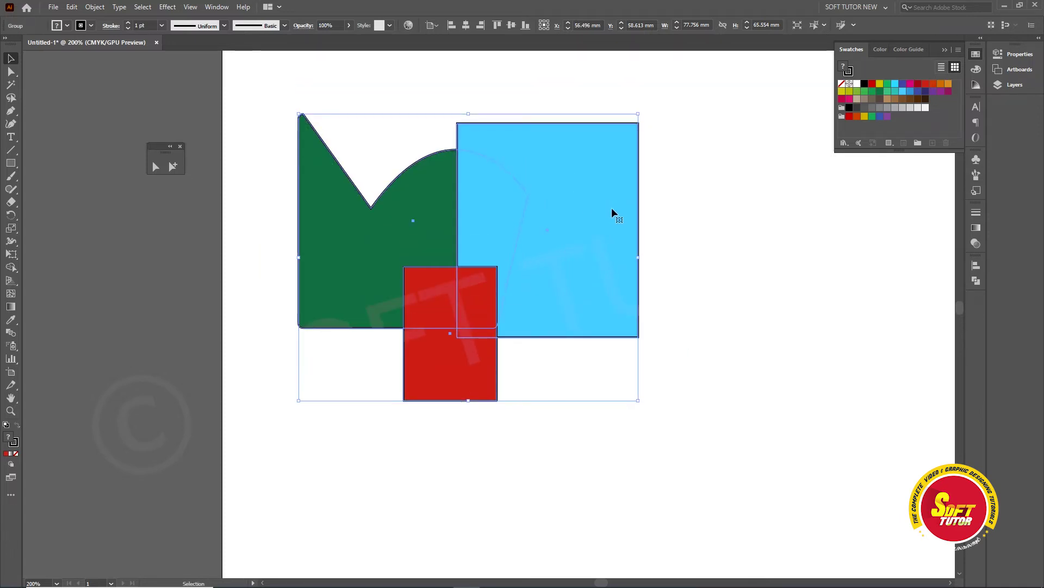
drag(485, 205, 500, 162)
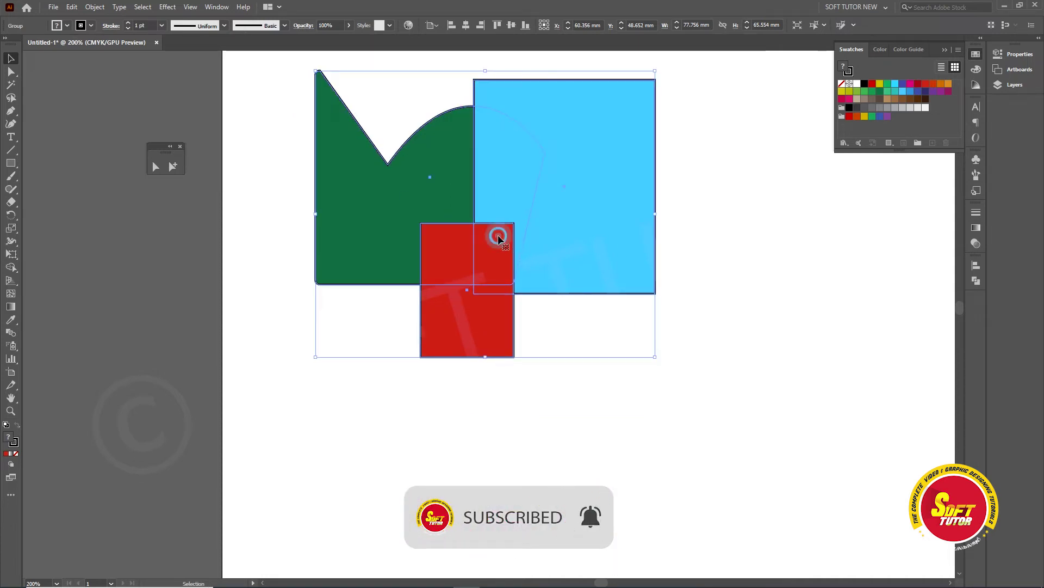
click(524, 413)
click(490, 243)
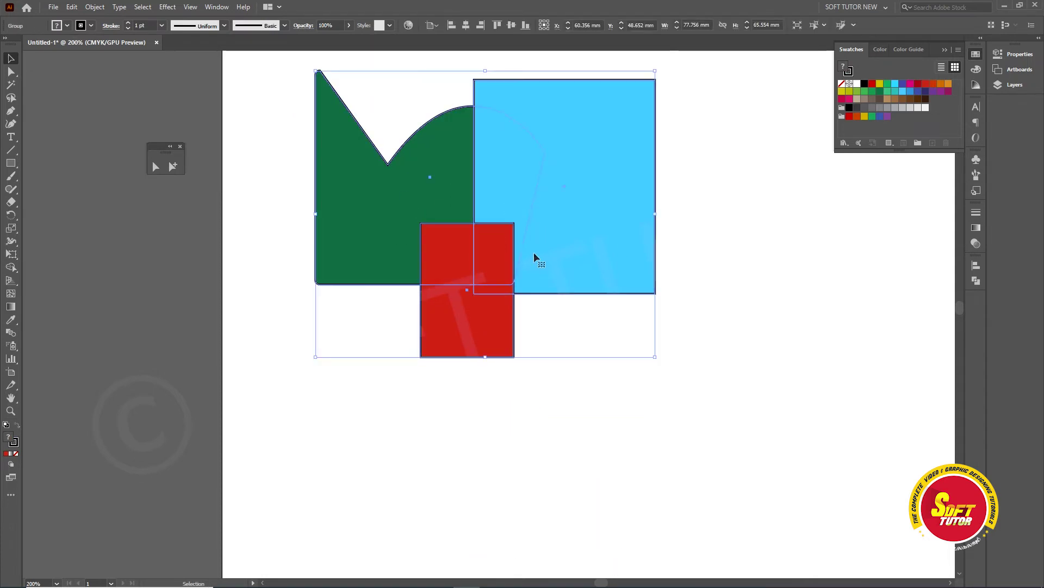
drag(489, 273, 502, 321)
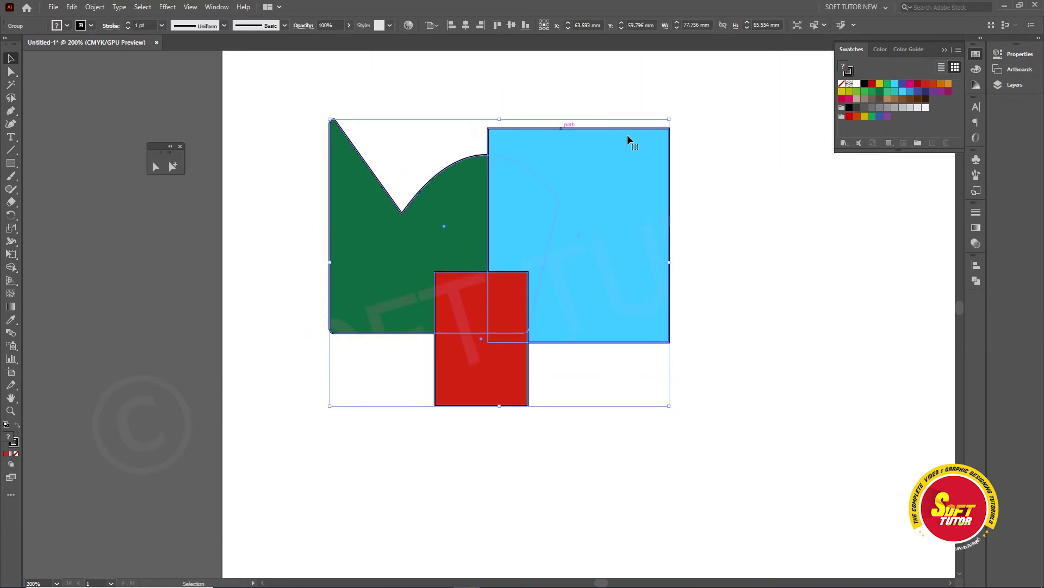
drag(566, 288, 559, 241)
Use Group Selection to move the red rectangle up-left, the blue square right, and the green shape up.
click(173, 166)
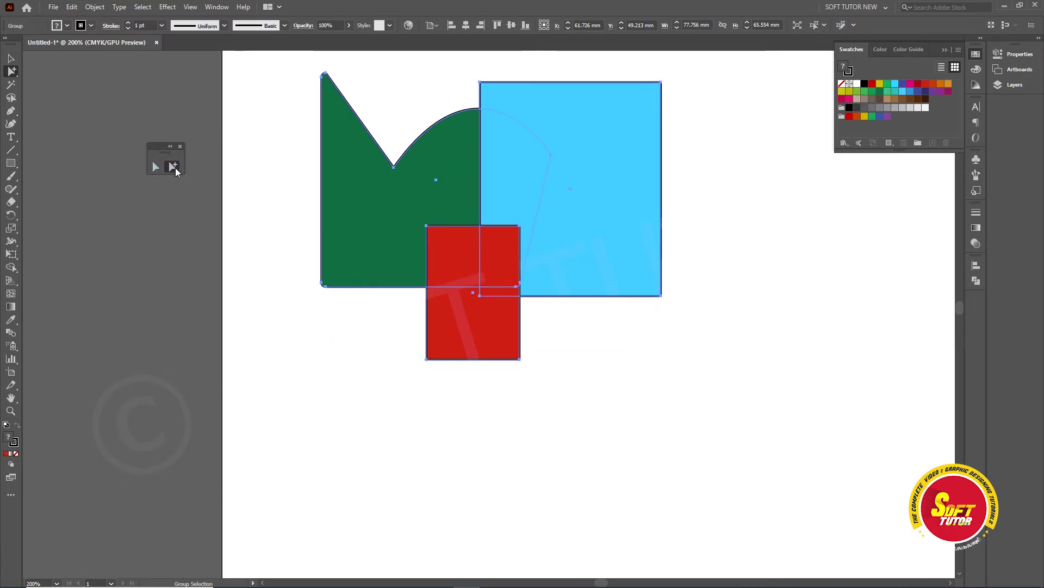
drag(522, 362, 521, 356)
click(517, 356)
drag(497, 307, 503, 307)
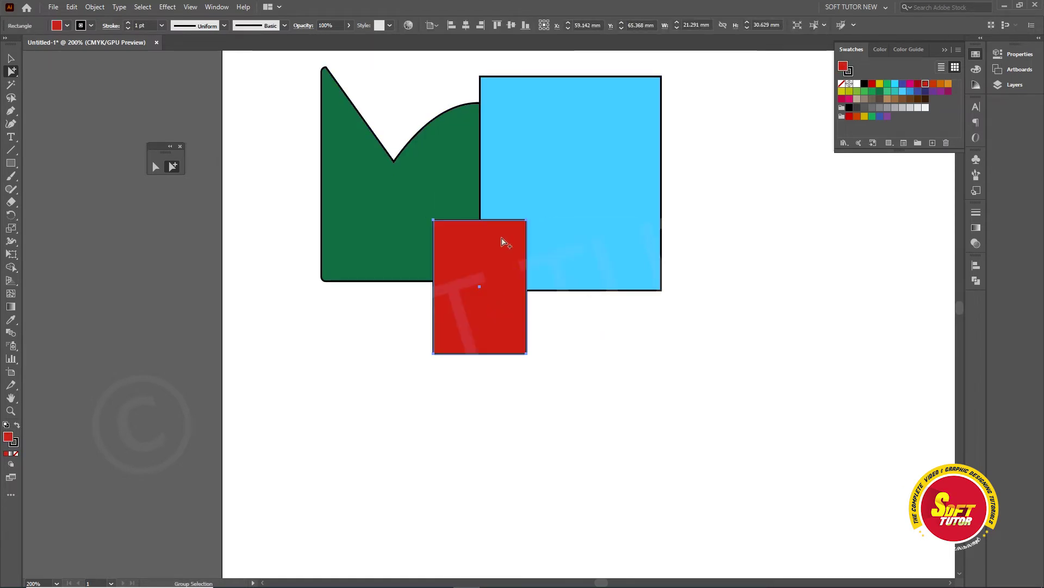
drag(492, 268, 483, 248)
click(517, 174)
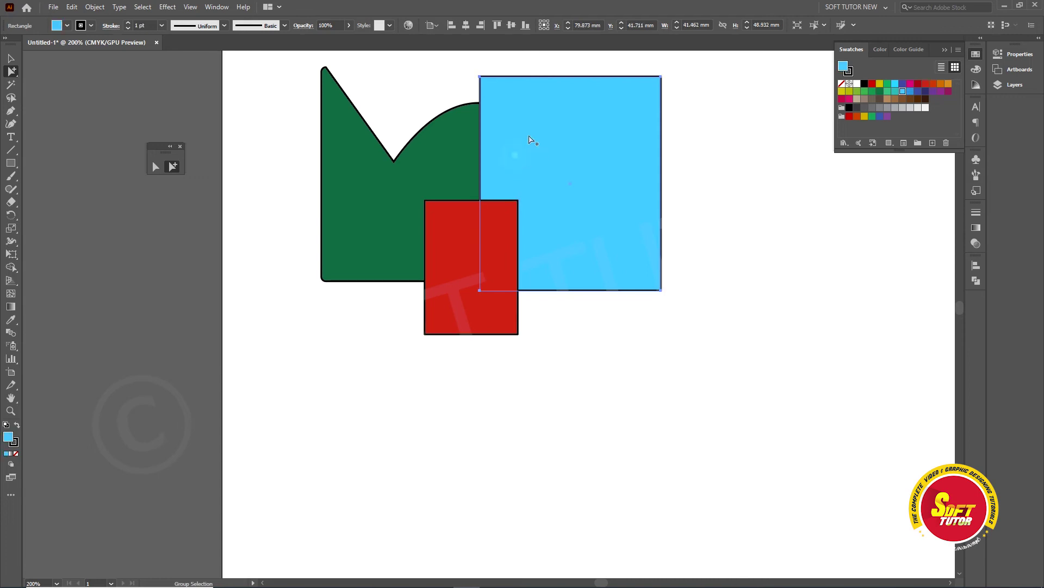
drag(501, 81, 562, 82)
click(505, 126)
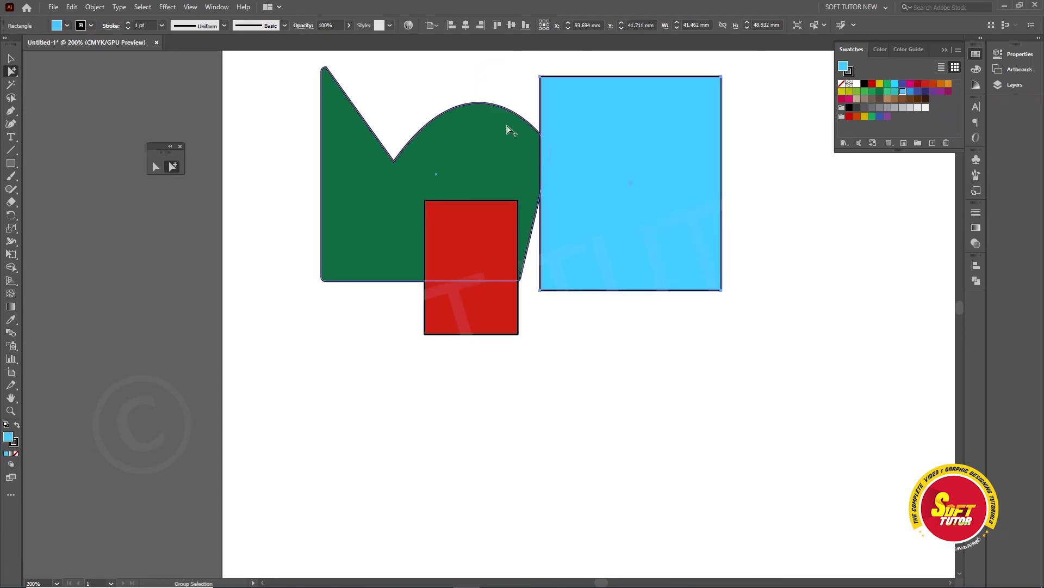
mouse_move(503, 113)
mouse_down()
mouse_move(500, 87)
mouse_move(512, 109)
mouse_up()
click(598, 106)
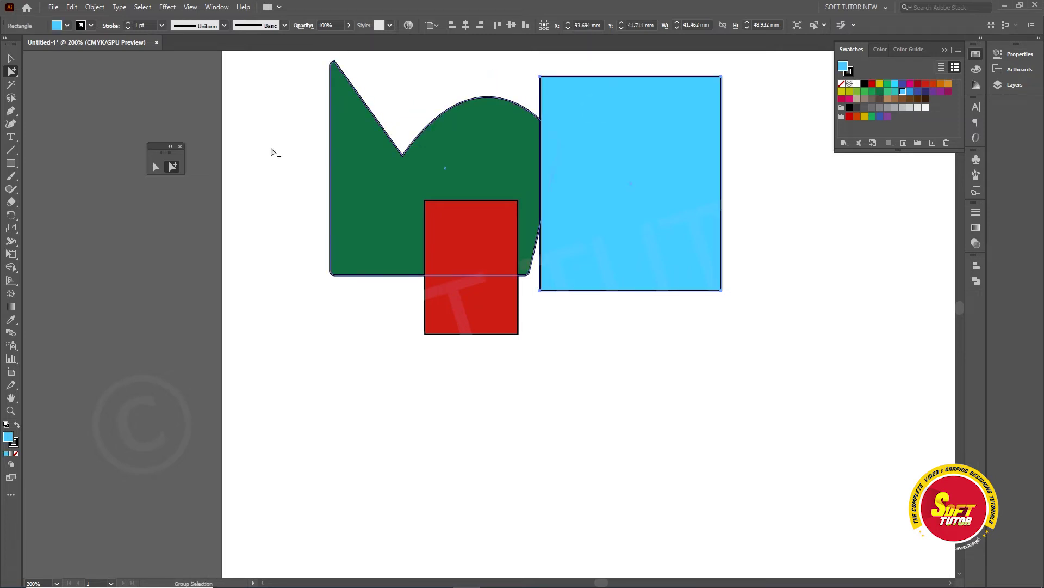
click(158, 168)
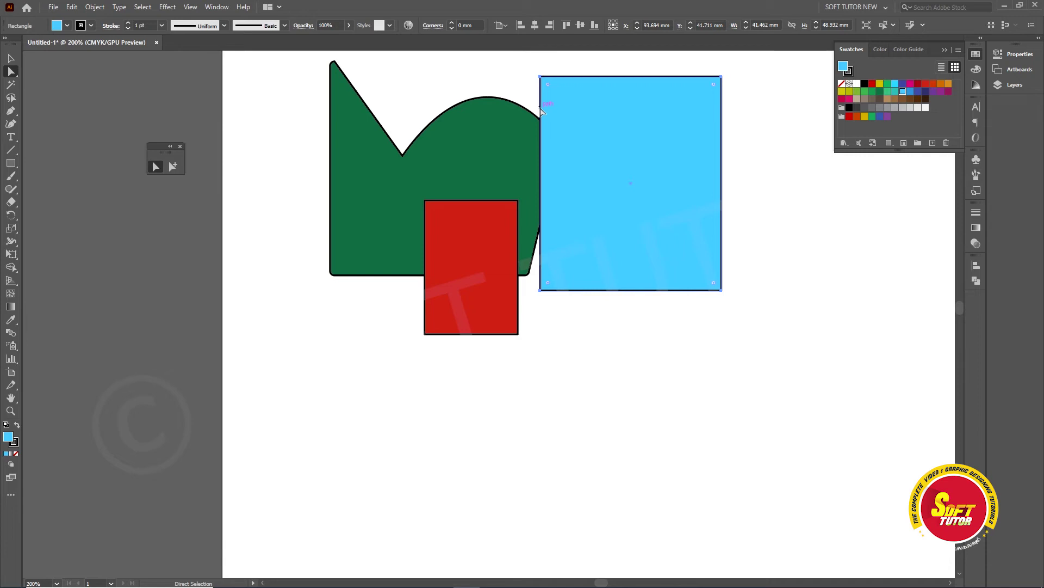
Round the blue square's corners heavily, then shift it and the green shape left.
drag(550, 89, 584, 144)
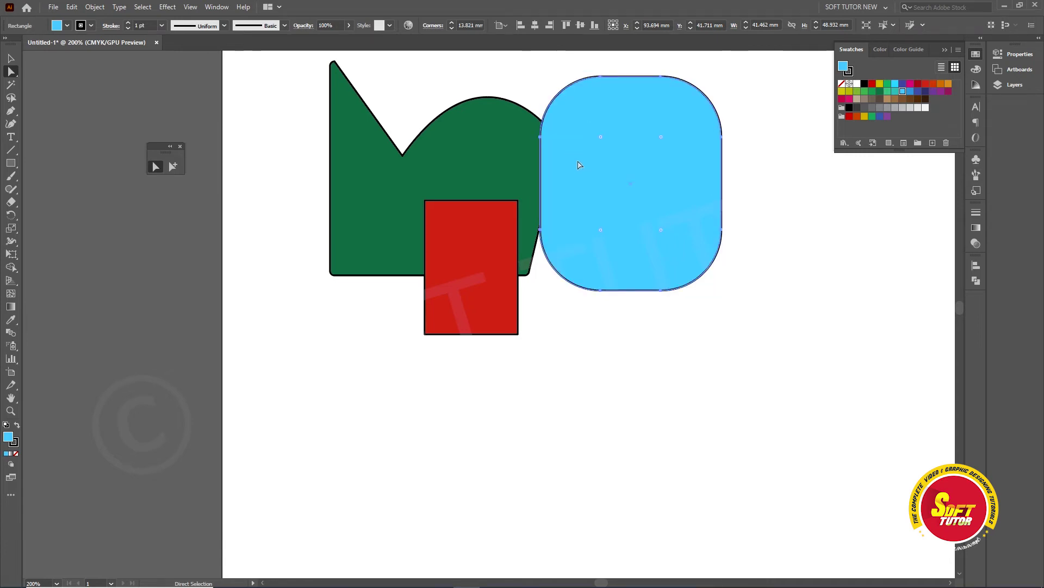
click(173, 168)
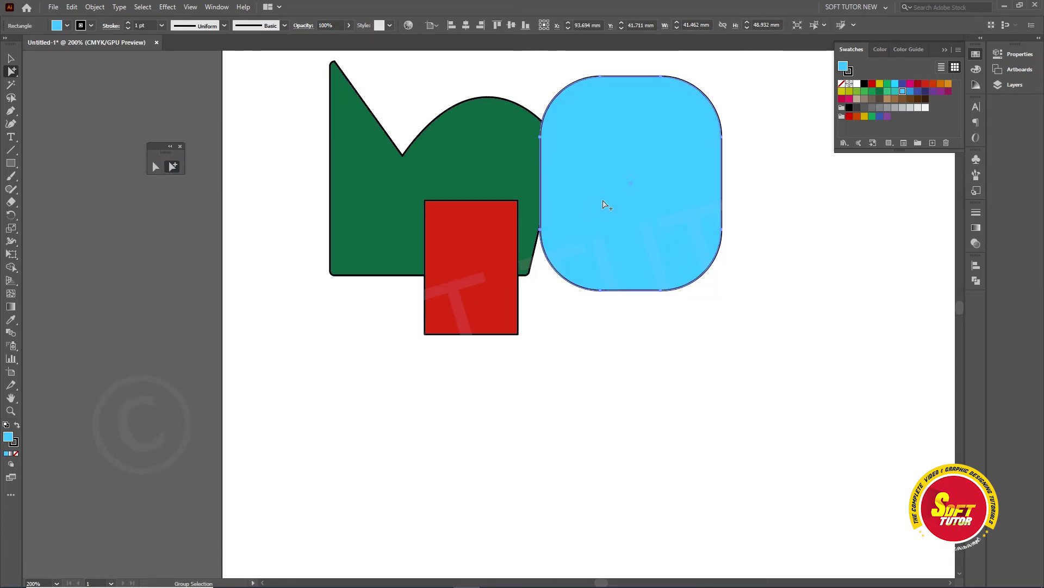
drag(640, 194, 626, 199)
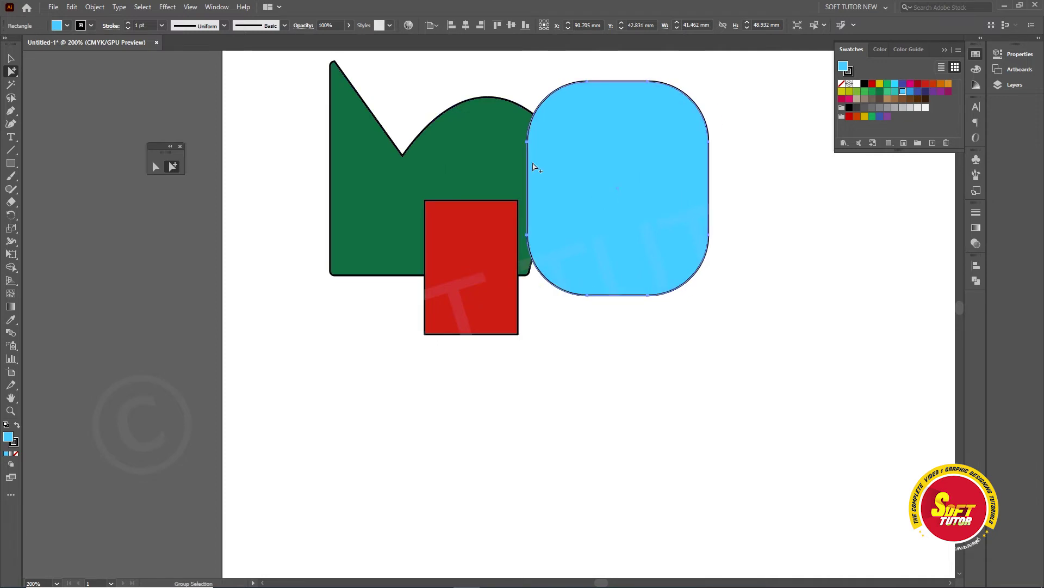
drag(530, 145, 510, 157)
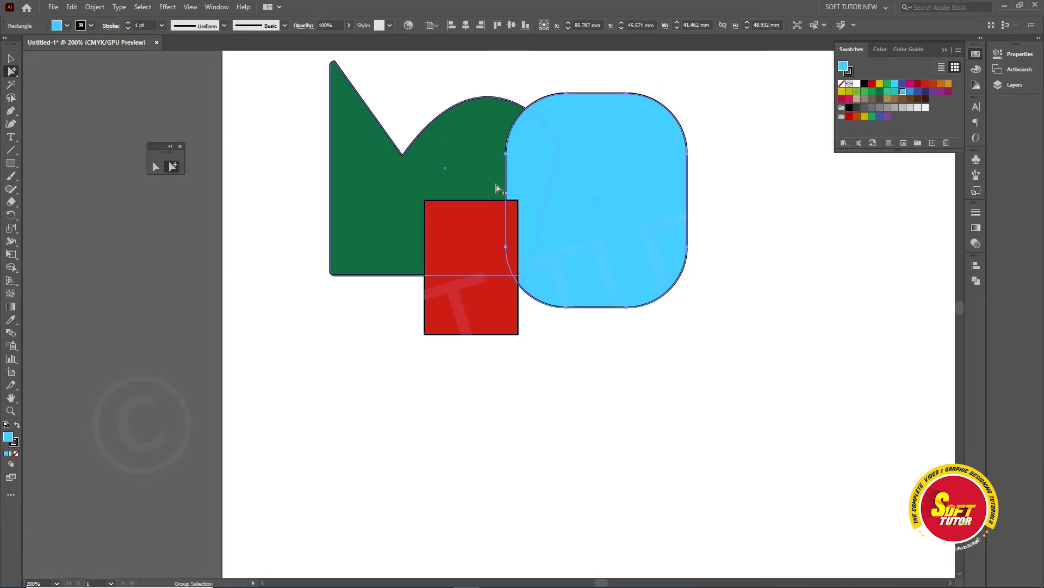
mouse_move(460, 103)
mouse_down()
mouse_move(471, 123)
mouse_move(453, 105)
mouse_up()
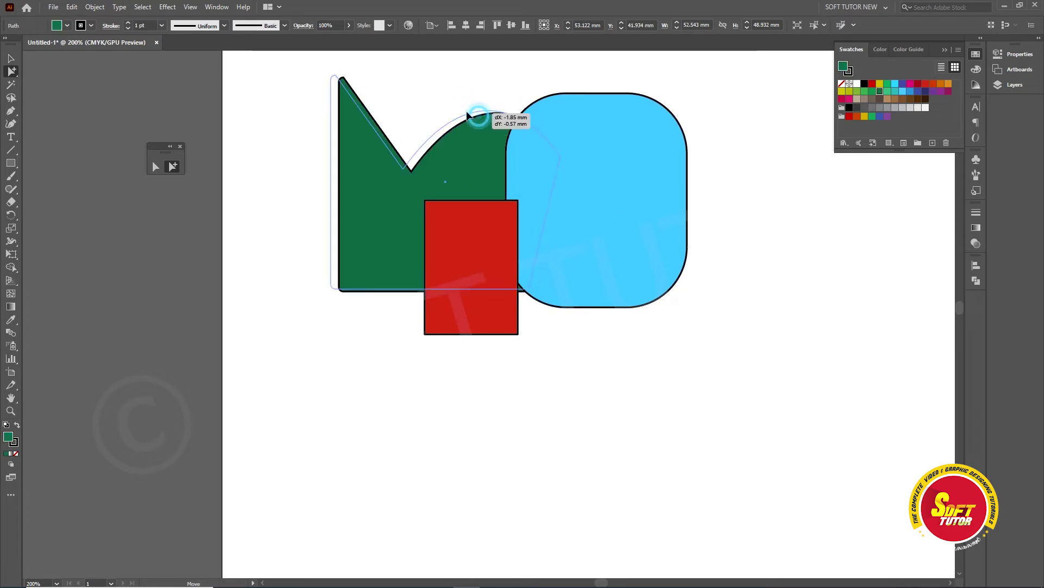
mouse_move(506, 202)
mouse_down()
mouse_move(494, 214)
mouse_move(493, 199)
mouse_up()
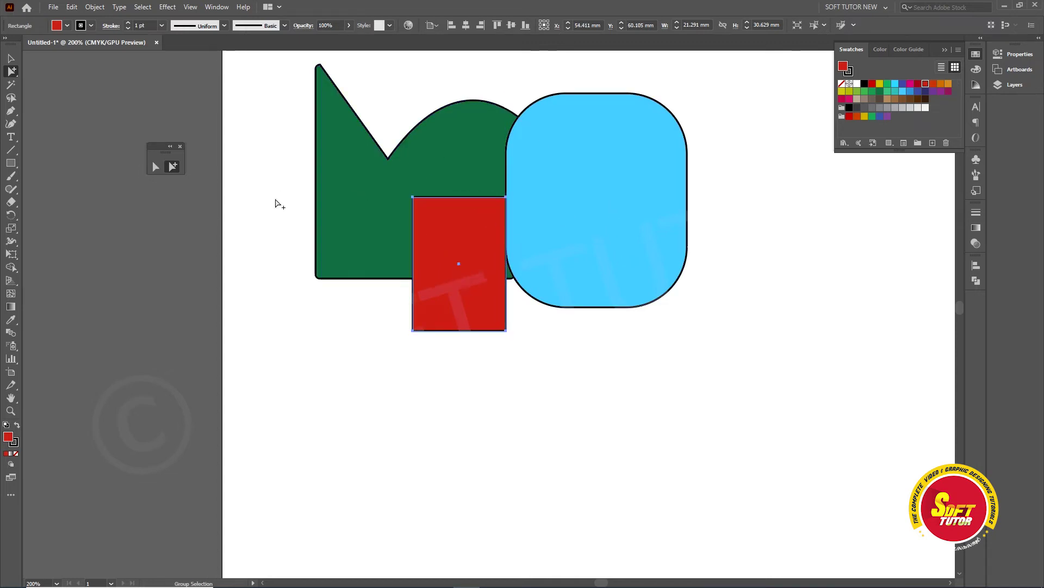
Zoom out and marquee-select all three shapes.
drag(163, 146, 139, 132)
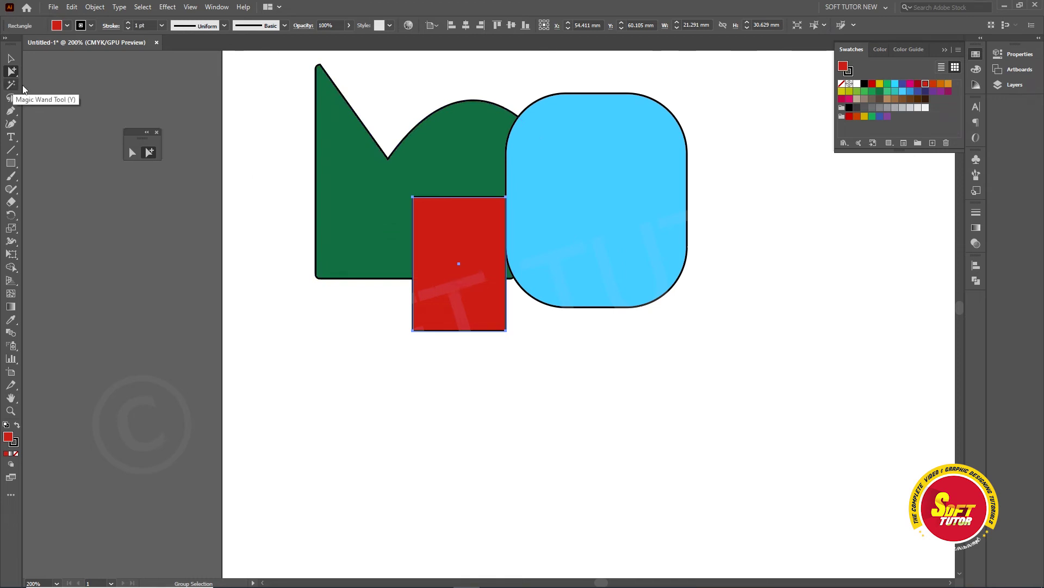
click(11, 86)
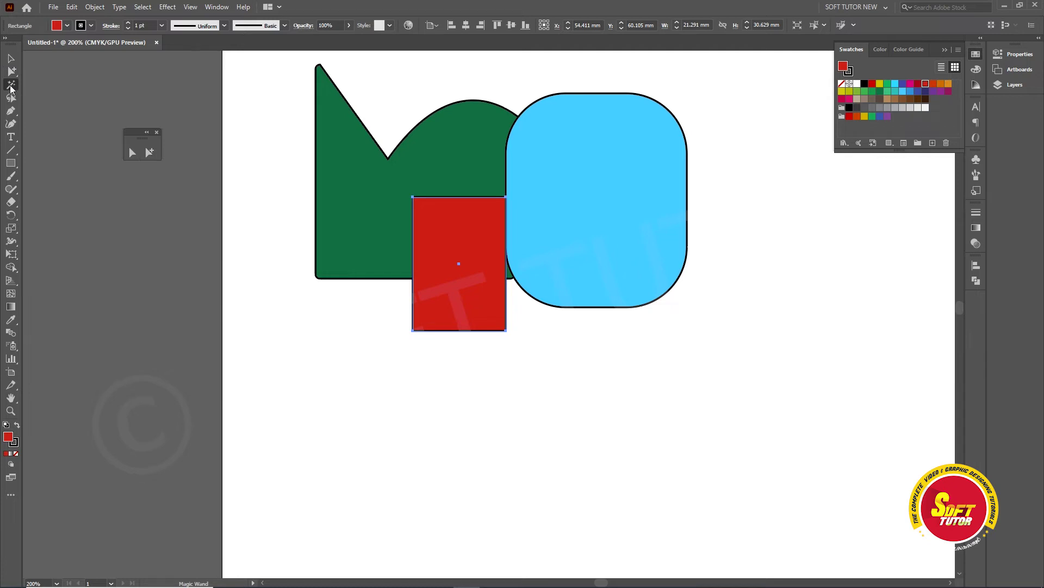
click(14, 61)
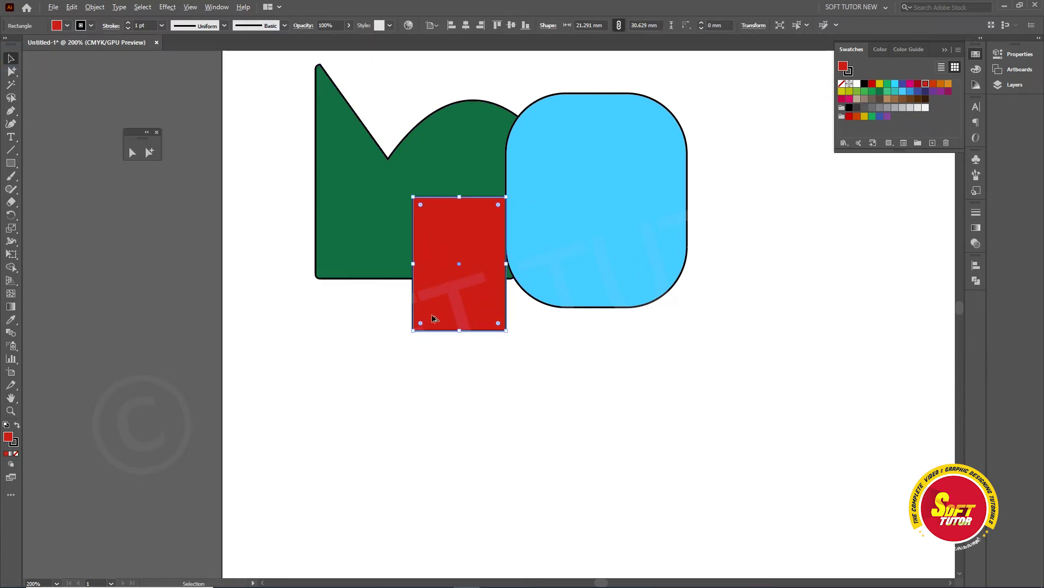
key(ctrl+minus)
drag(273, 168, 626, 342)
Delete the three selected shapes and draw the first red rectangles of various sizes.
key(Delete)
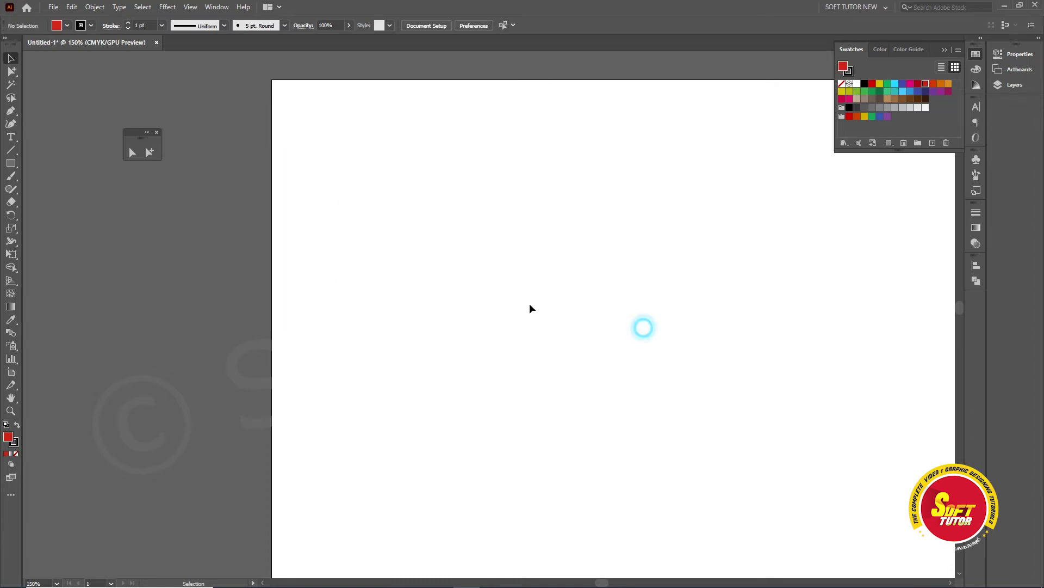
drag(665, 285, 569, 255)
click(13, 162)
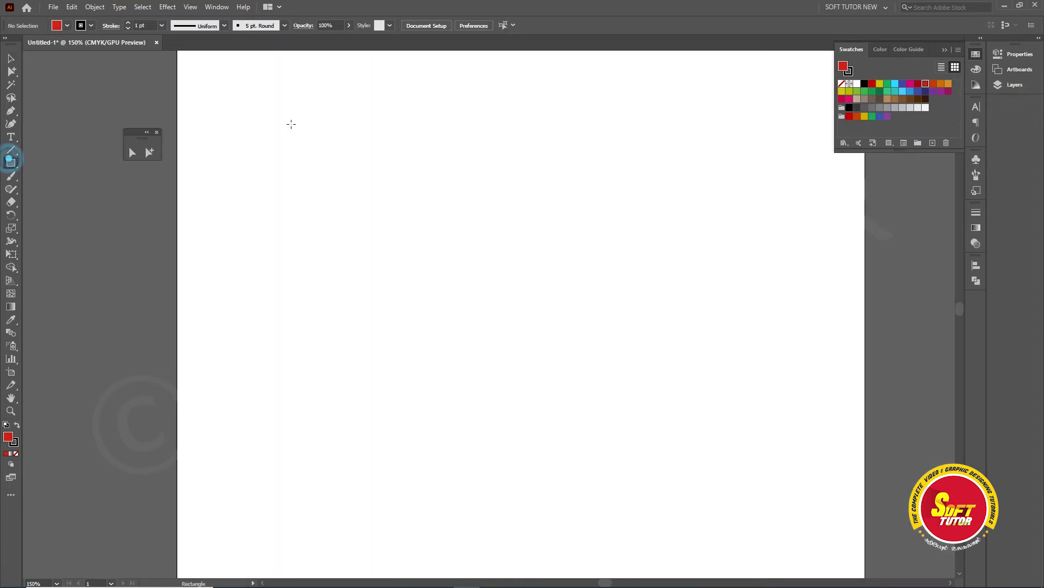
drag(278, 114, 333, 185)
drag(434, 125, 510, 219)
drag(359, 202, 417, 275)
drag(332, 257, 340, 275)
drag(250, 229, 279, 257)
Draw more red rectangles, mostly on the right side and at the top right.
drag(358, 154, 369, 164)
drag(376, 108, 402, 121)
drag(605, 151, 638, 195)
drag(557, 287, 570, 304)
drag(482, 295, 500, 309)
drag(565, 227, 594, 256)
drag(552, 90, 597, 113)
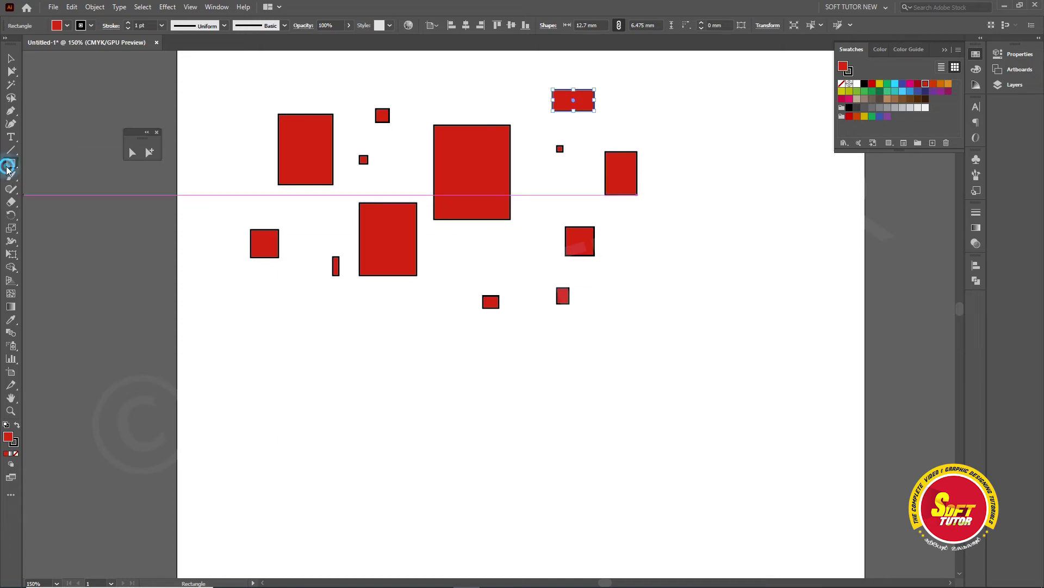
drag(11, 163, 54, 189)
Draw a large blue ellipse and several small blue ellipses around the rectangles.
drag(363, 349, 434, 442)
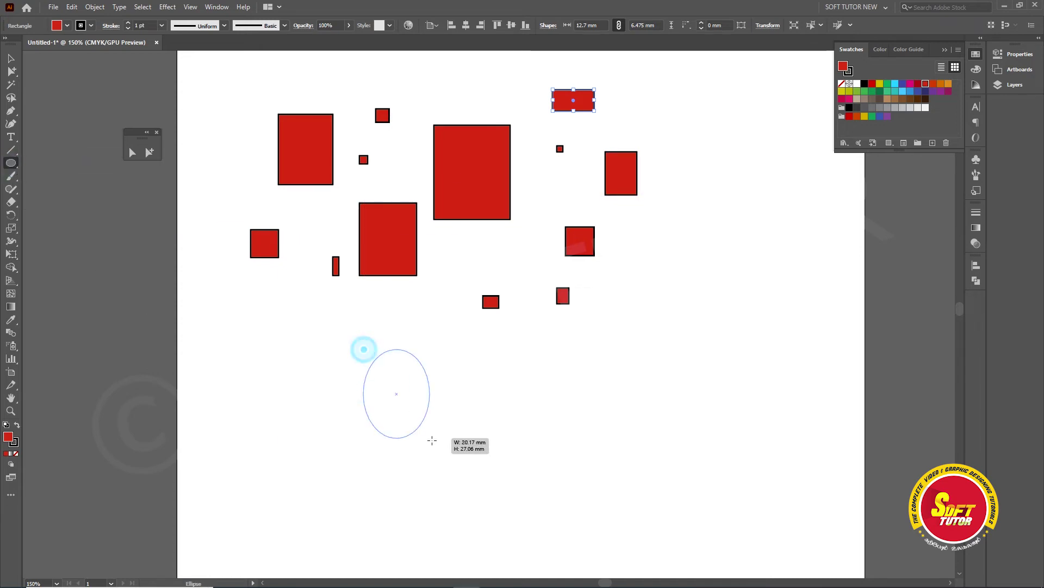
click(917, 91)
click(468, 375)
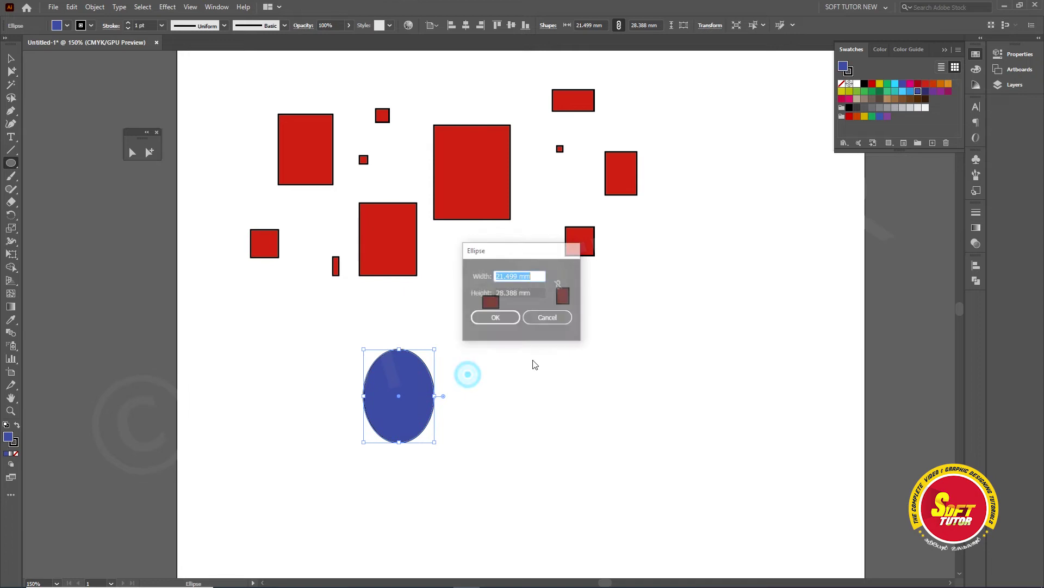
click(552, 318)
drag(521, 344, 557, 370)
drag(627, 315, 649, 333)
drag(690, 221, 714, 237)
drag(647, 207, 664, 222)
Switch the fill to brown, draw eight brown ellipses of varied sizes, then deselect.
click(902, 98)
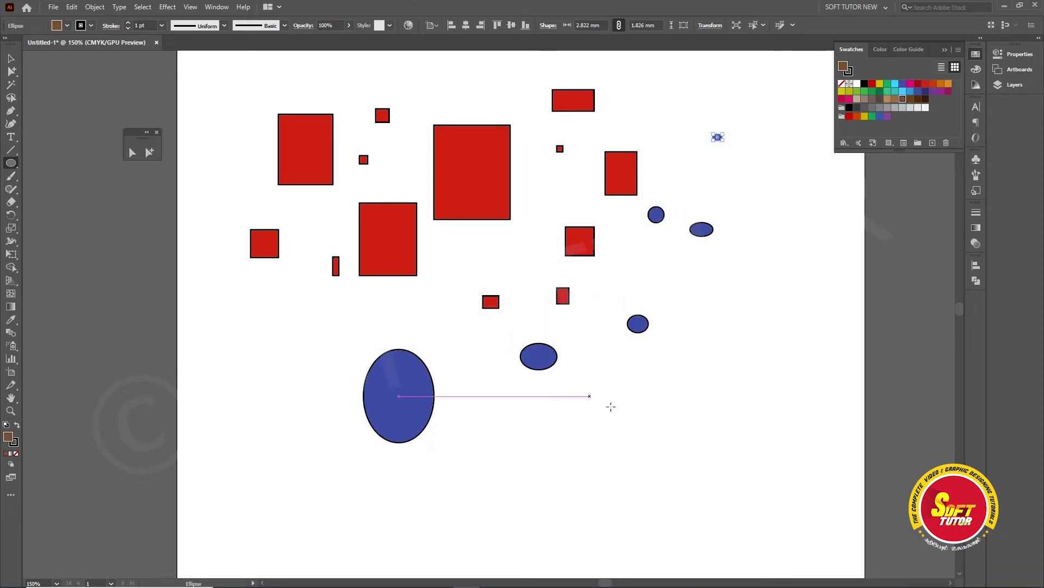
drag(679, 290, 718, 321)
drag(674, 414, 673, 417)
drag(603, 415, 628, 441)
drag(760, 342, 772, 352)
drag(753, 234, 840, 293)
drag(483, 406, 513, 432)
drag(477, 463, 483, 475)
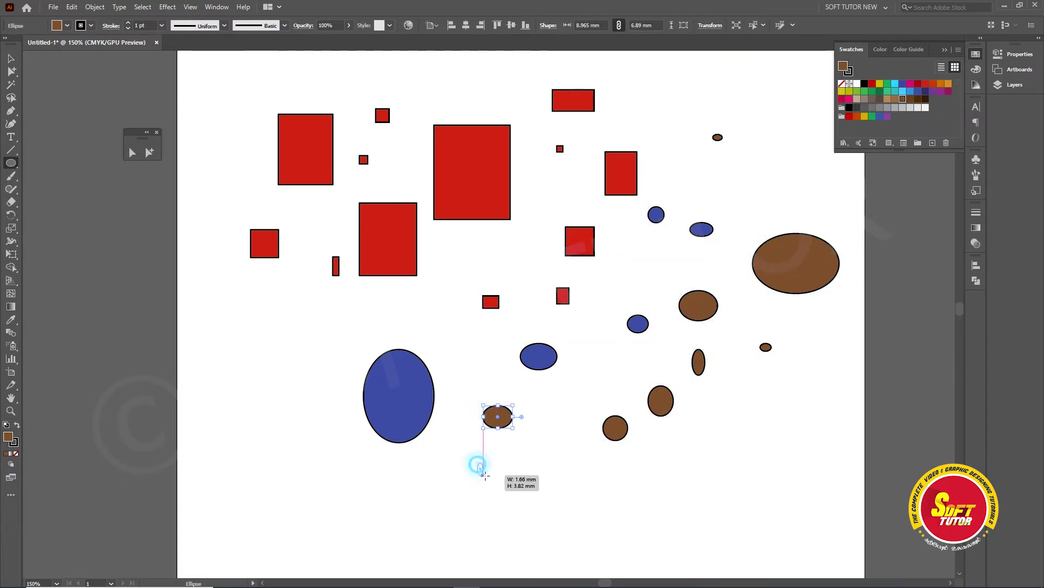
drag(456, 313, 498, 347)
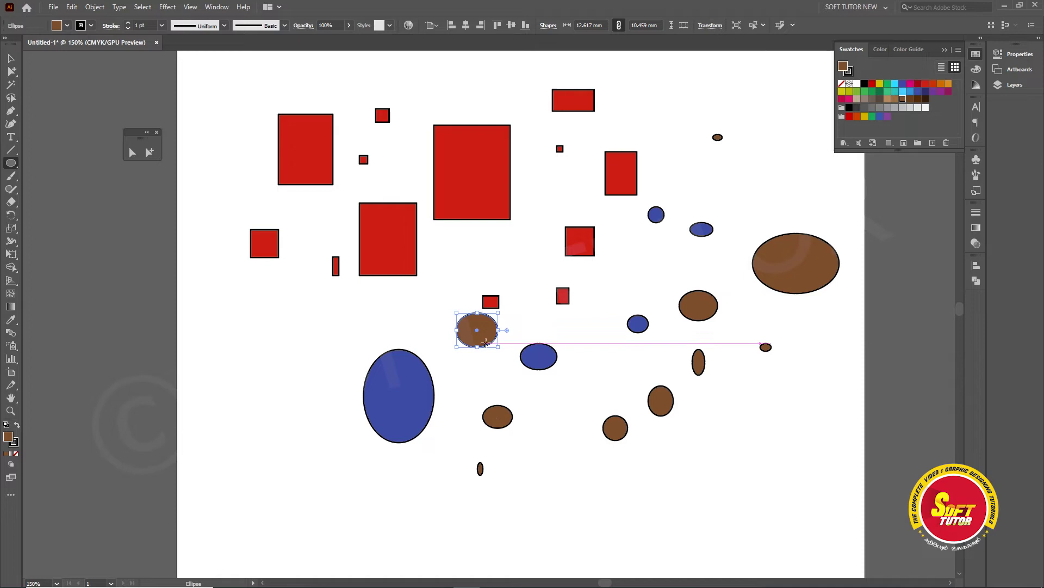
key(v)
click(419, 320)
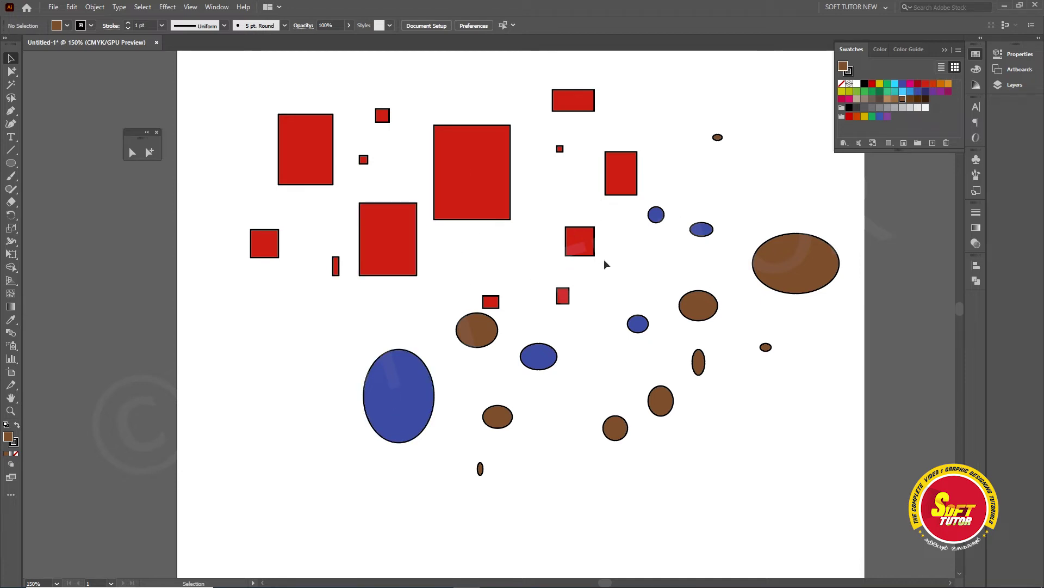
Try selecting four of the blue ellipses together, then clear the selection.
click(540, 355)
click(639, 324)
click(669, 210)
click(702, 229)
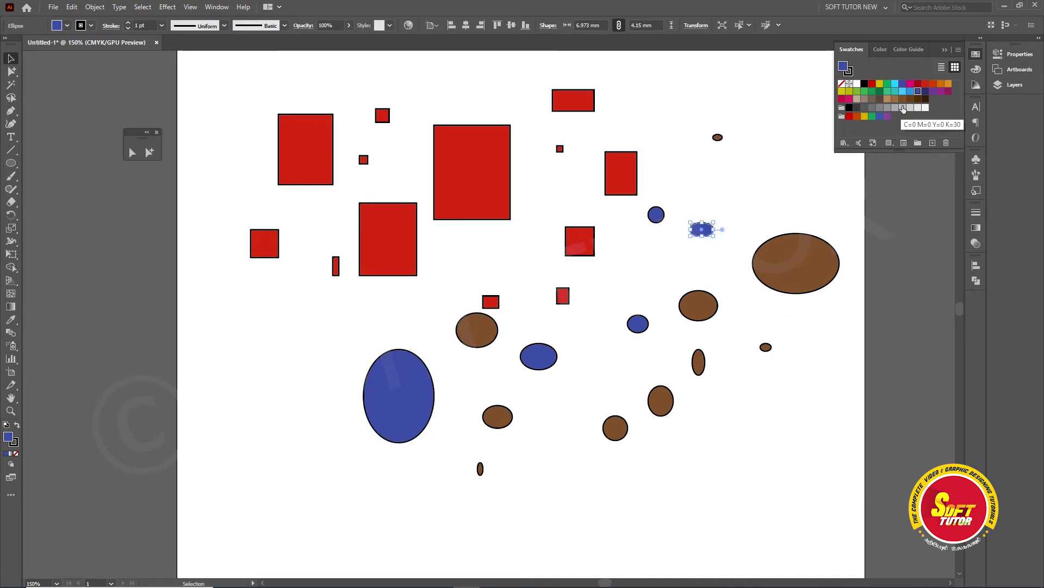
click(785, 202)
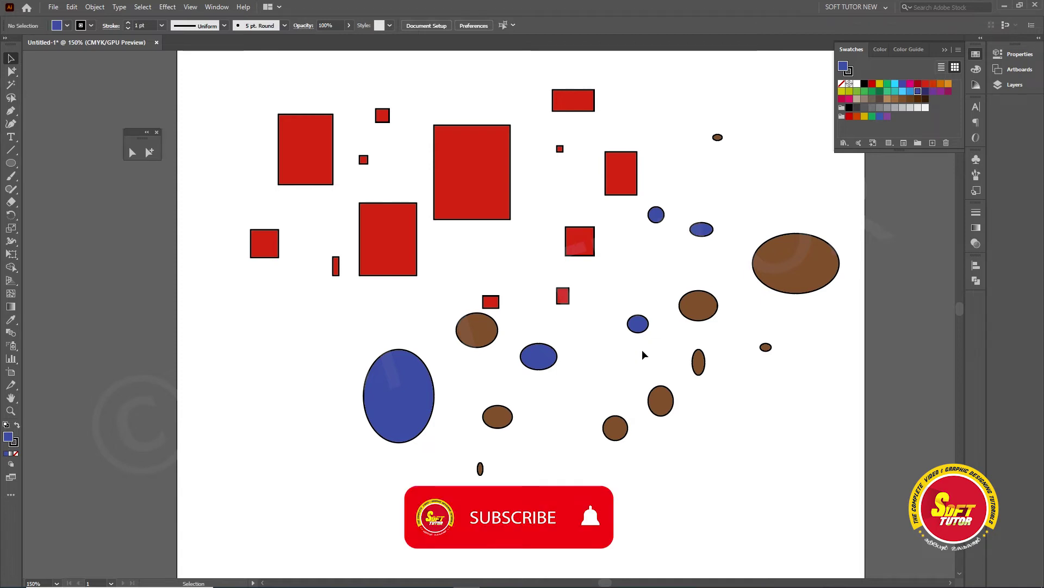
Fill the large blue ellipse and a small one green, undoing the last fill.
click(412, 391)
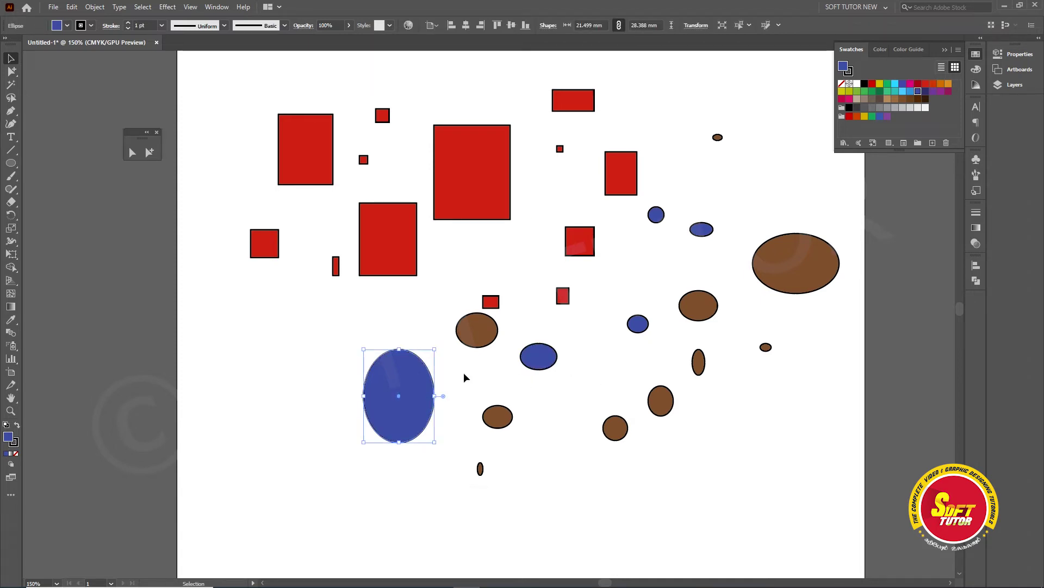
click(879, 91)
click(549, 359)
click(873, 93)
click(638, 323)
click(658, 214)
click(702, 228)
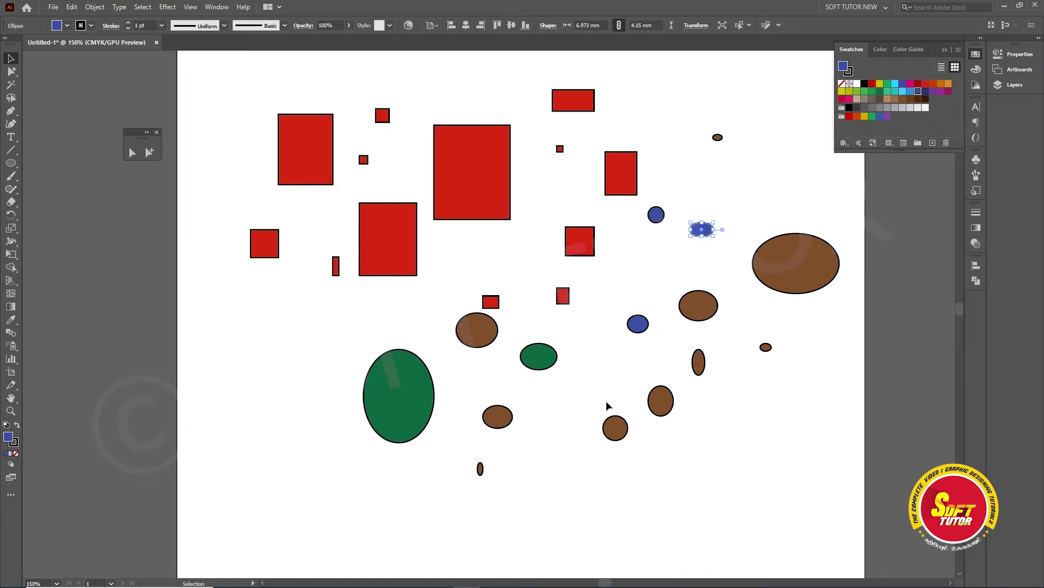
key(ctrl+z)
key(ctrl+z)
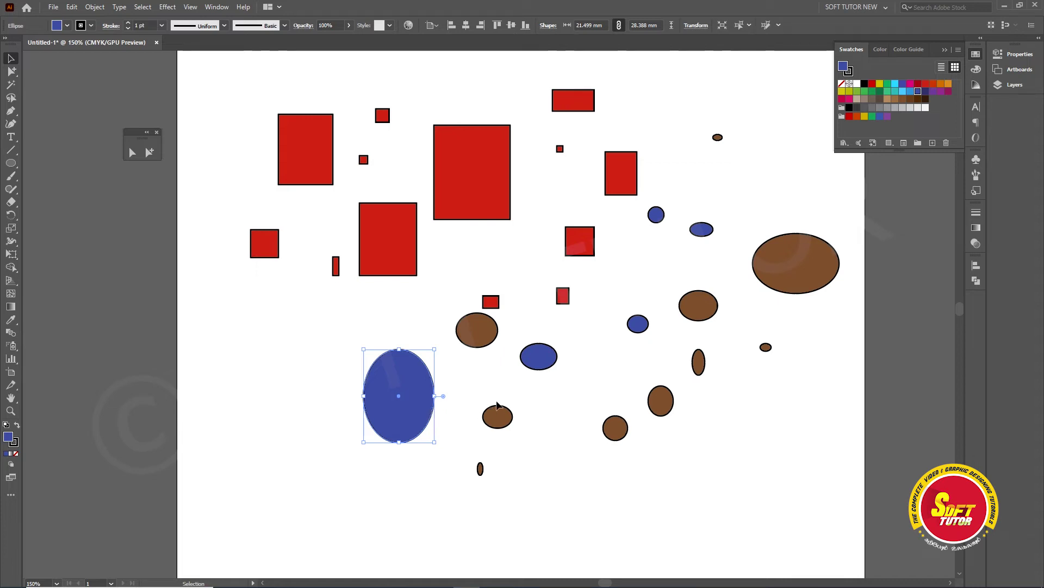
Select the four remaining blue ellipses, fill them green, and deselect.
shift+click(541, 359)
shift+click(638, 323)
shift+click(656, 215)
shift+click(709, 229)
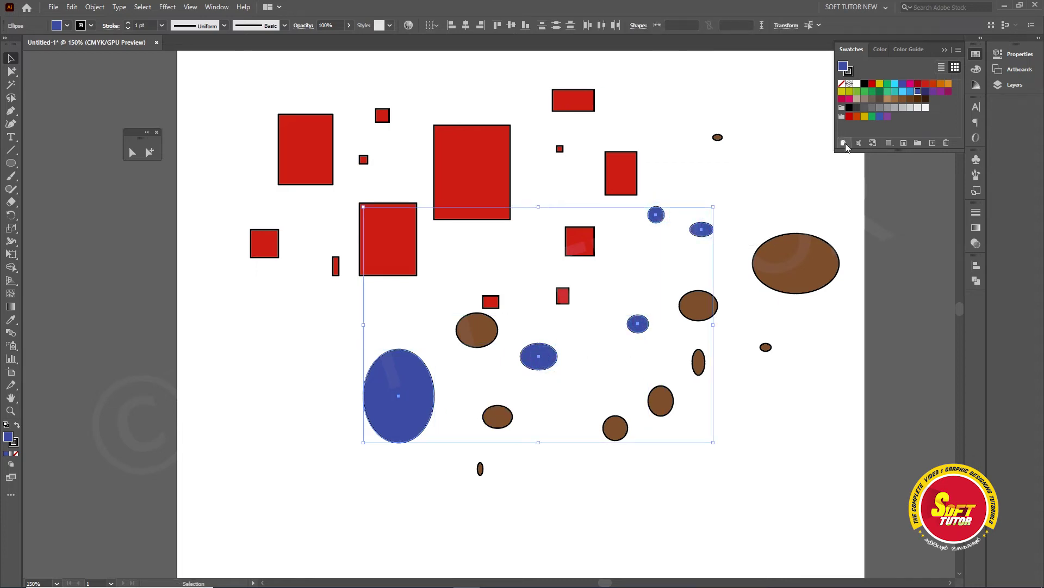
click(887, 90)
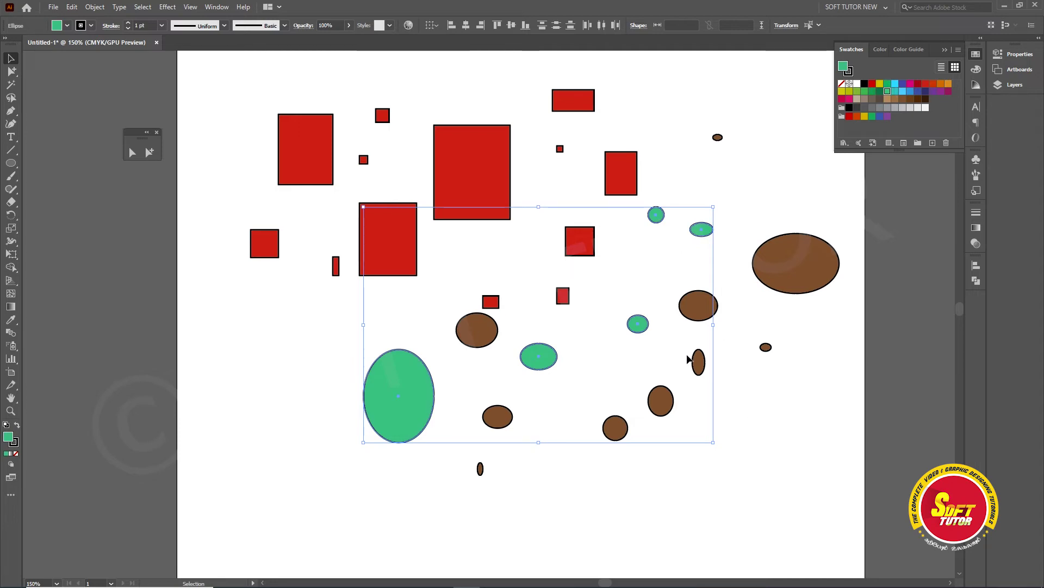
click(778, 404)
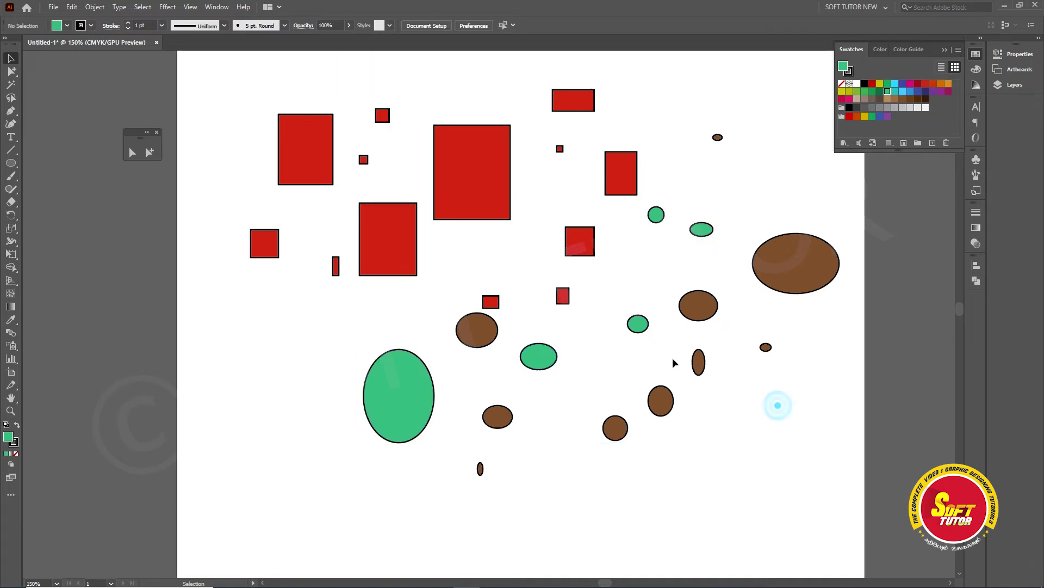
click(11, 85)
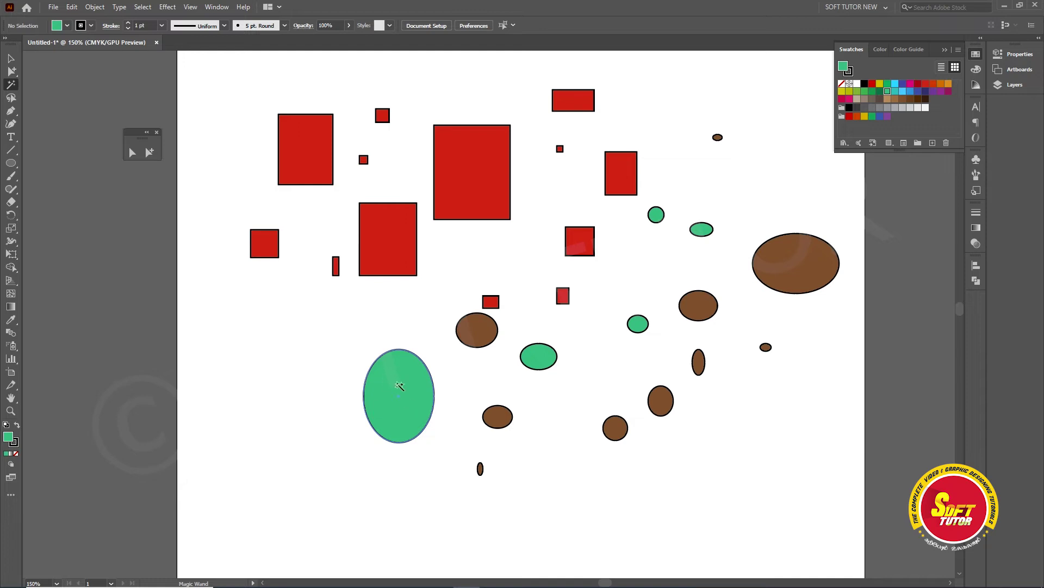
Magic Wand-select all five green ellipses and fill them purple after trying other swatches.
click(402, 372)
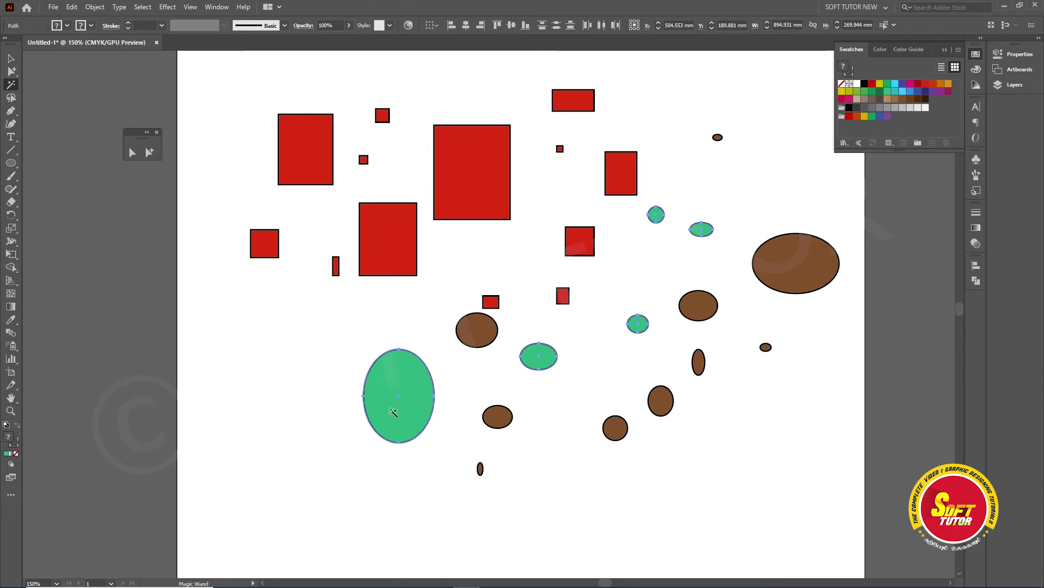
click(880, 116)
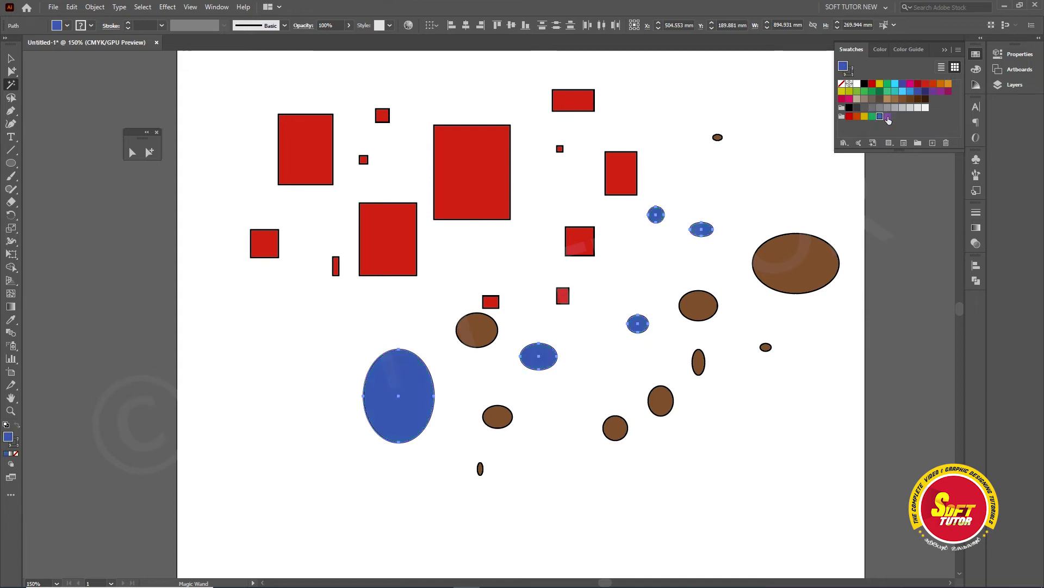
click(918, 84)
click(933, 91)
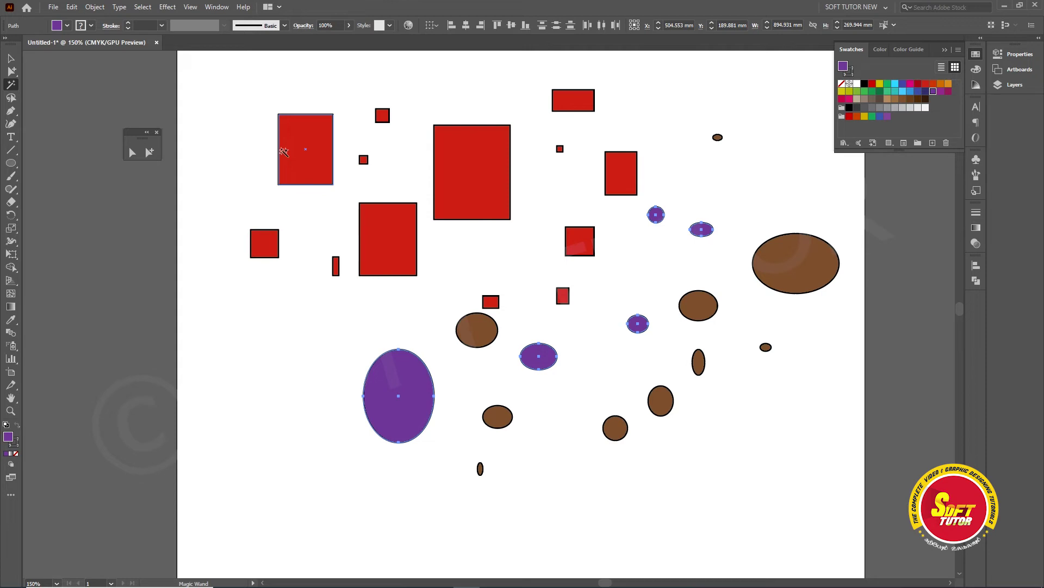
Magic Wand-select all the red rectangles and fill them orange.
click(306, 130)
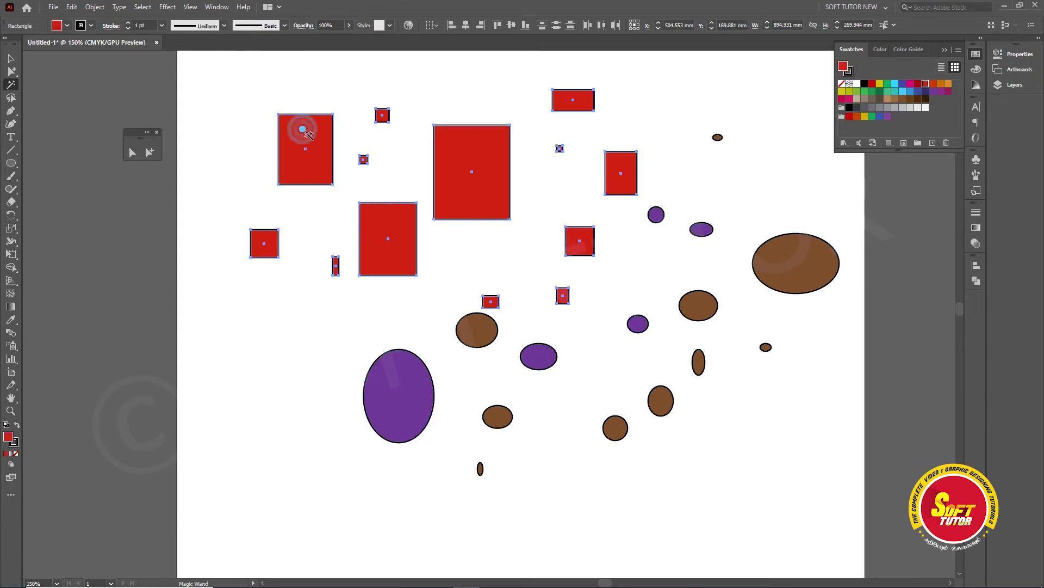
click(888, 116)
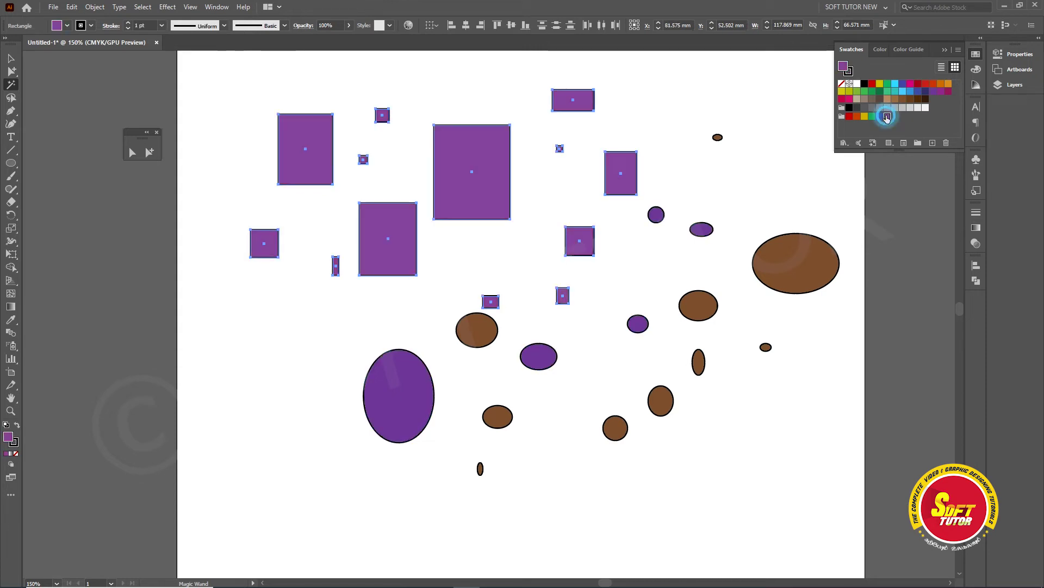
click(918, 83)
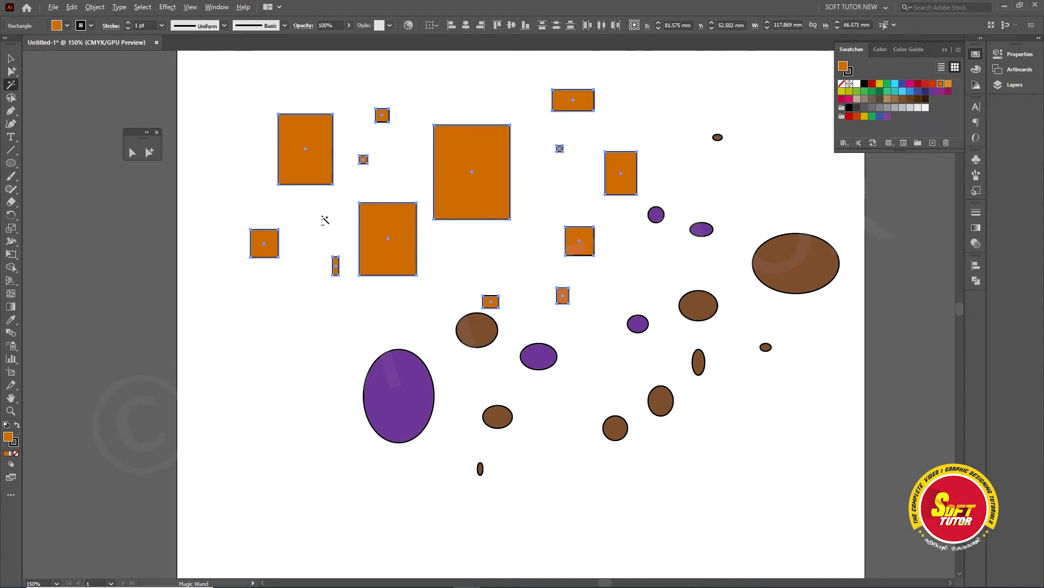
Zoom out and pan the view to bring the bird illustration into sight.
scroll(325, 220, down, 2)
key(v)
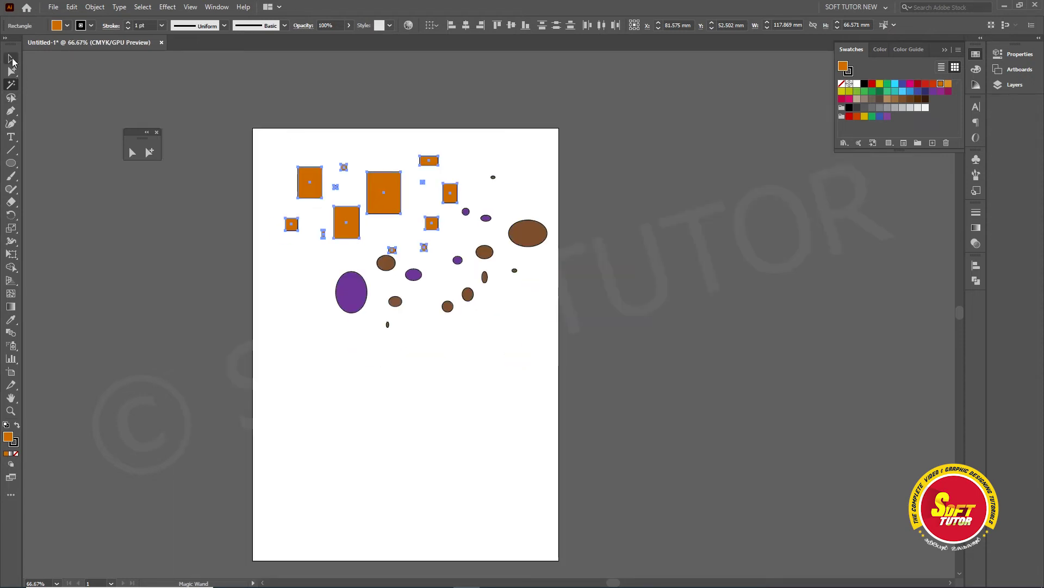
mouse_move(597, 379)
mouse_down()
mouse_move(585, 394)
mouse_move(644, 336)
mouse_move(737, 397)
mouse_up()
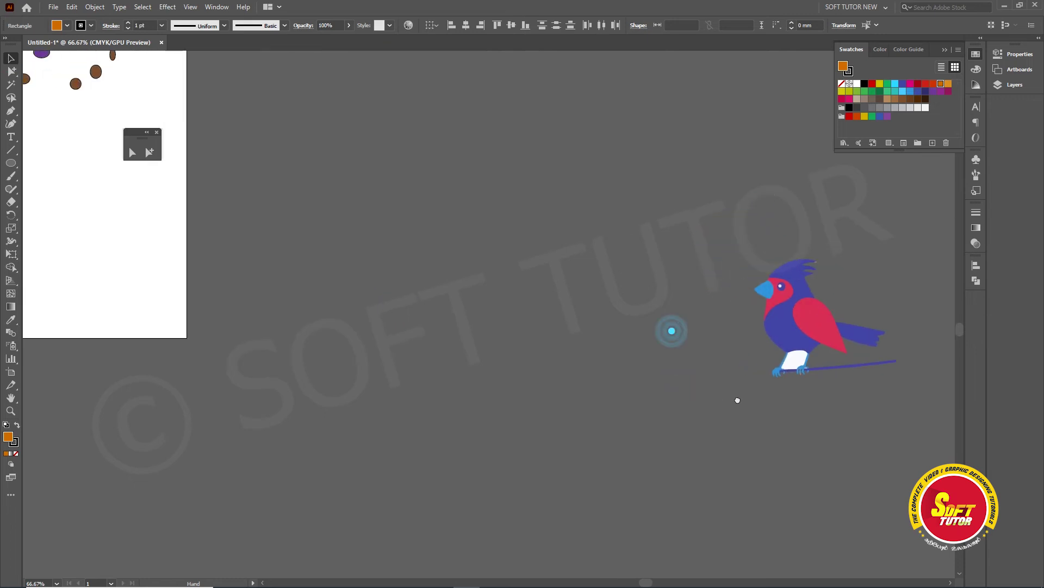
Drag the bird illustration onto the page, zoom in, and fine-tune its position.
click(900, 370)
drag(899, 370, 103, 279)
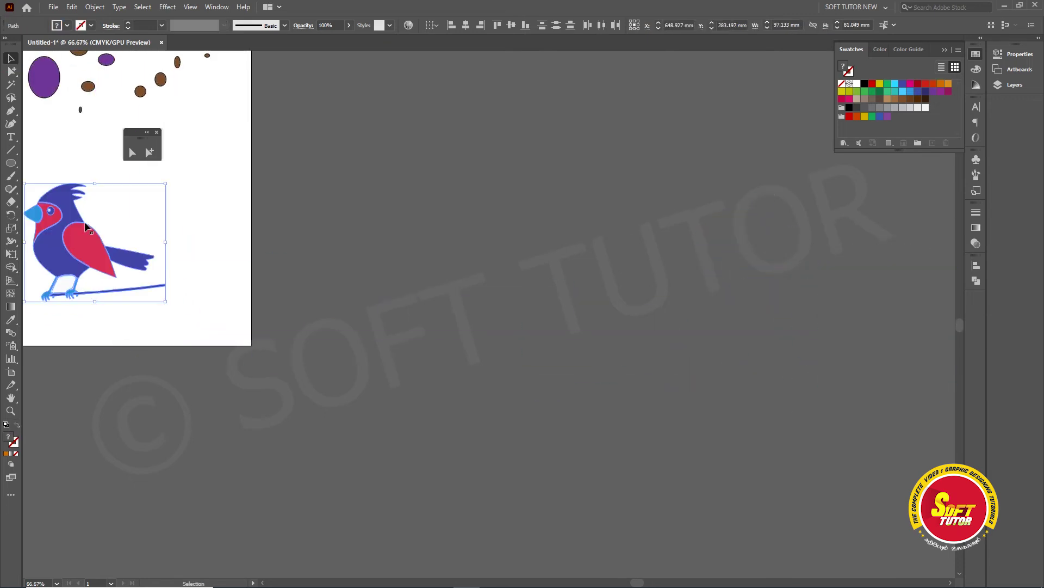
drag(162, 218, 512, 278)
key(ctrl+plus)
key(ctrl+plus)
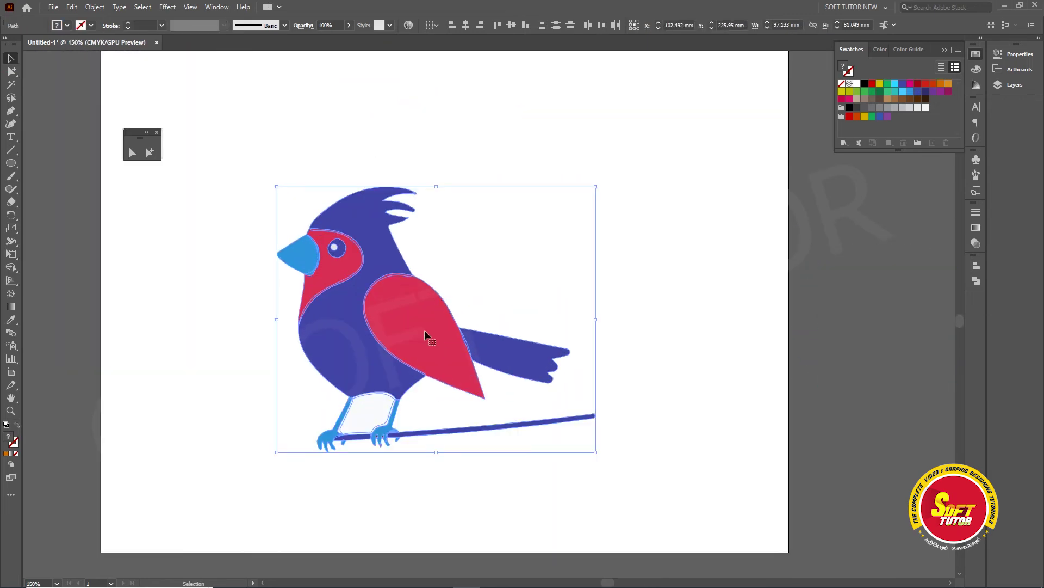
drag(349, 373, 369, 373)
click(203, 315)
Click the bird's face, body, beak and legs to inspect its separate parts.
click(370, 242)
click(393, 213)
click(269, 205)
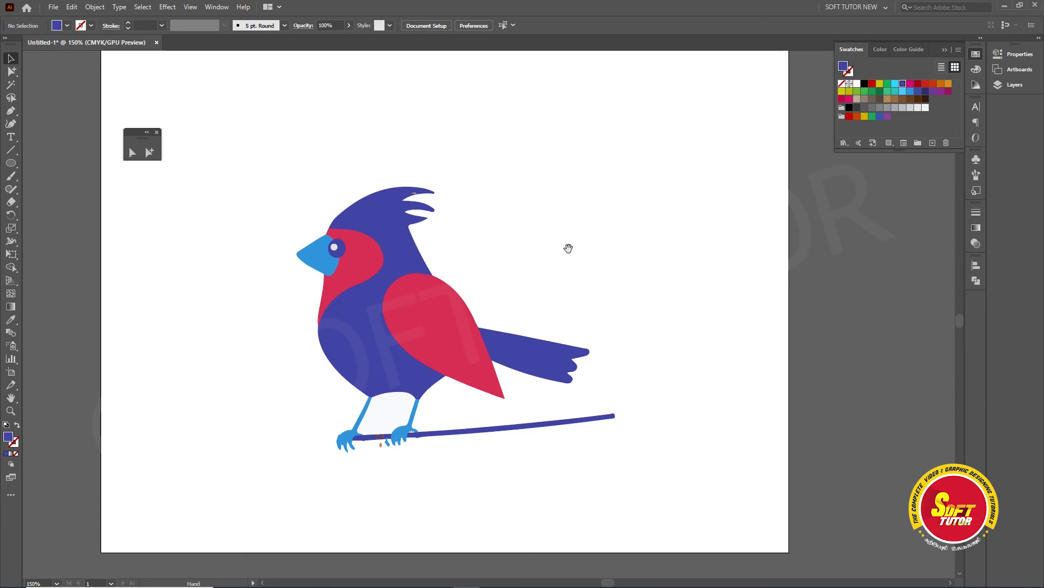
drag(565, 245, 566, 294)
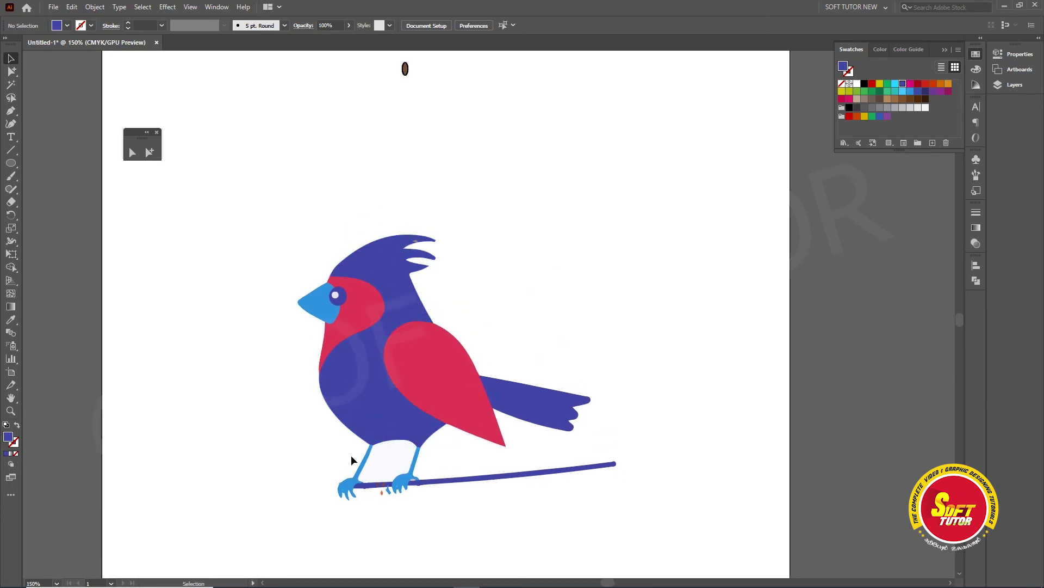
click(315, 305)
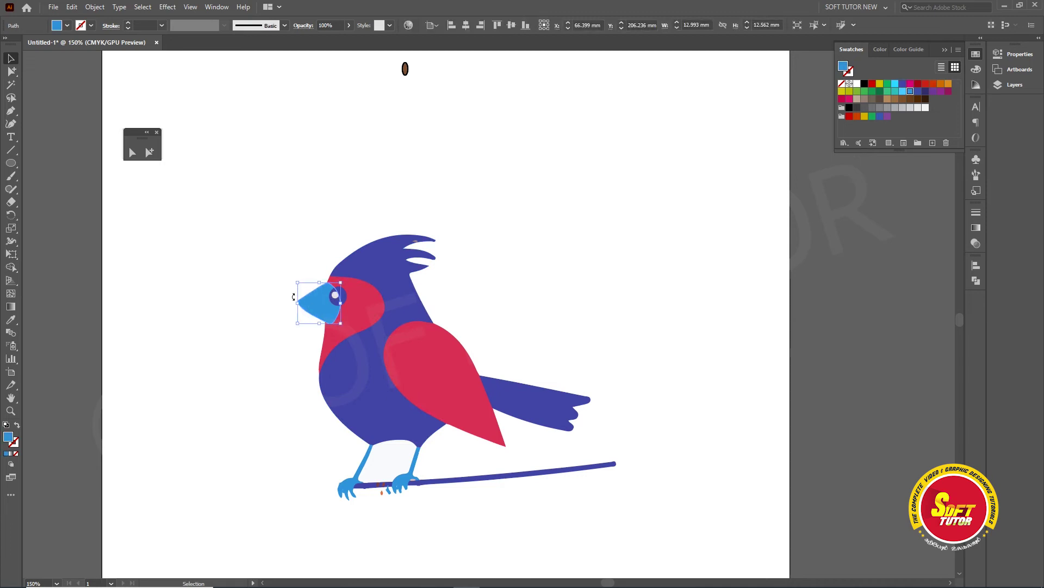
click(364, 456)
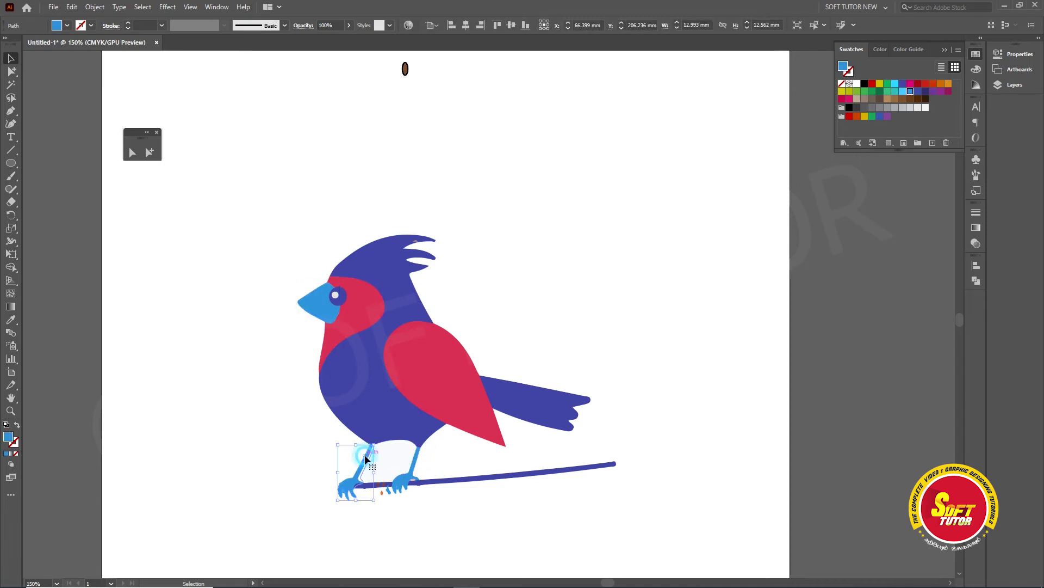
click(319, 299)
click(360, 462)
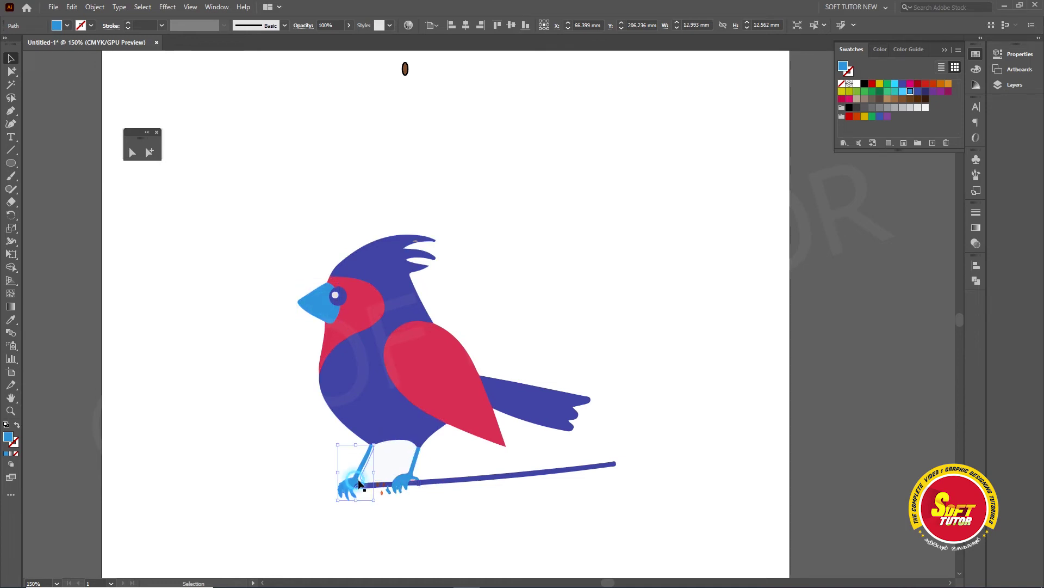
click(407, 481)
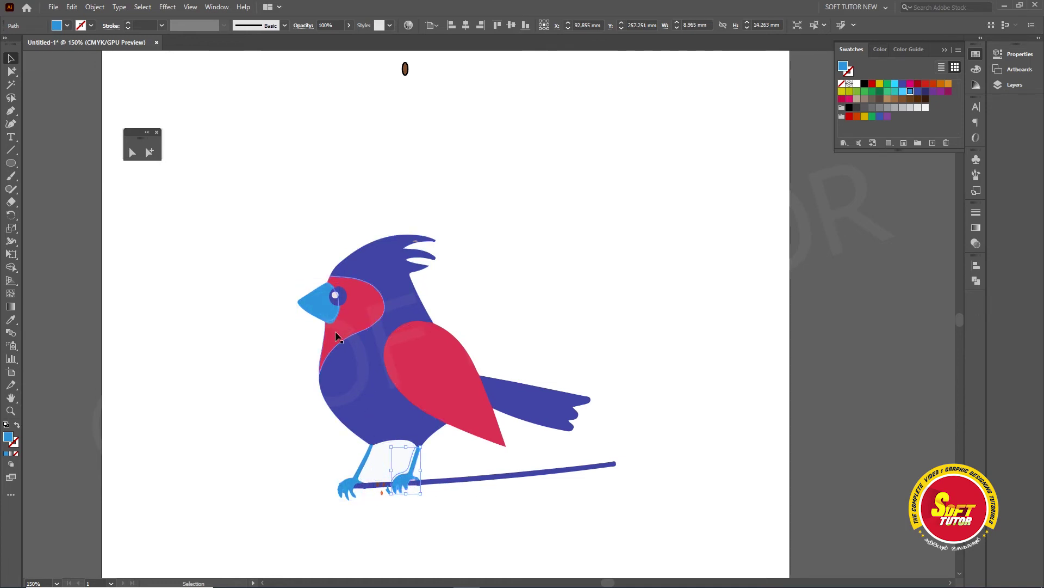
With the Magic Wand, make the bird's beak, legs and feet cyan.
click(11, 84)
click(316, 307)
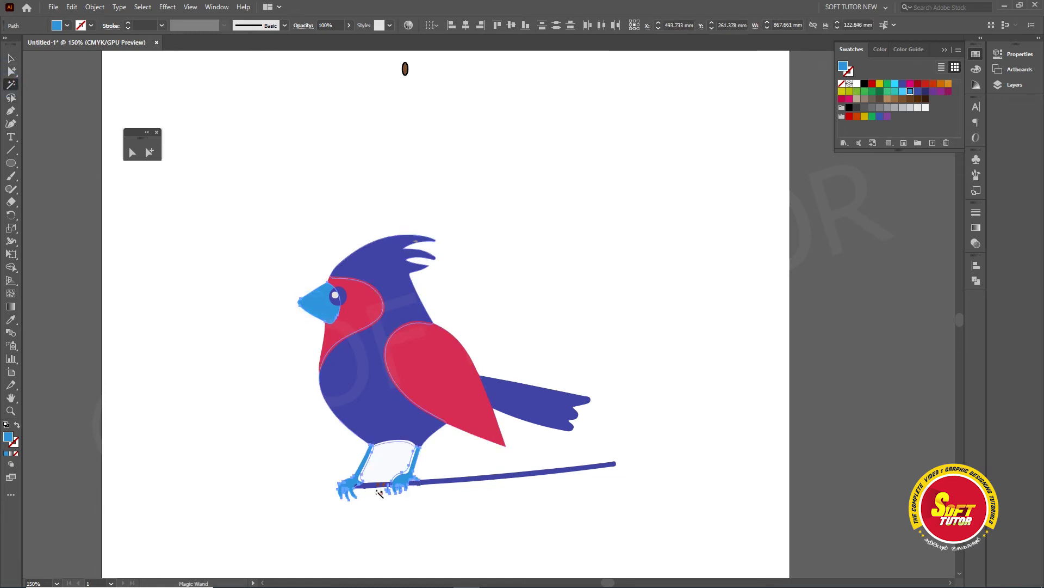
click(926, 84)
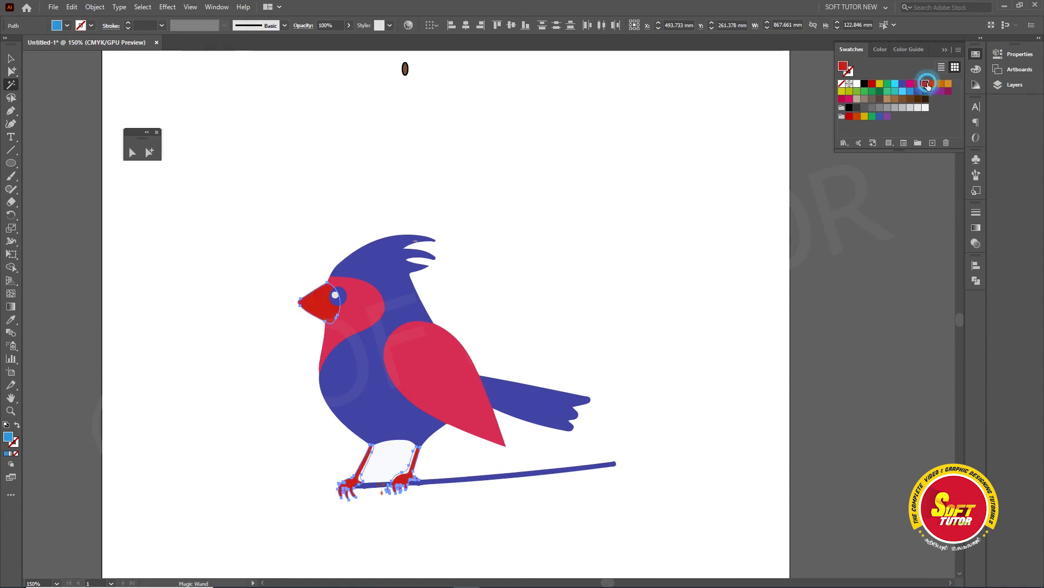
click(895, 83)
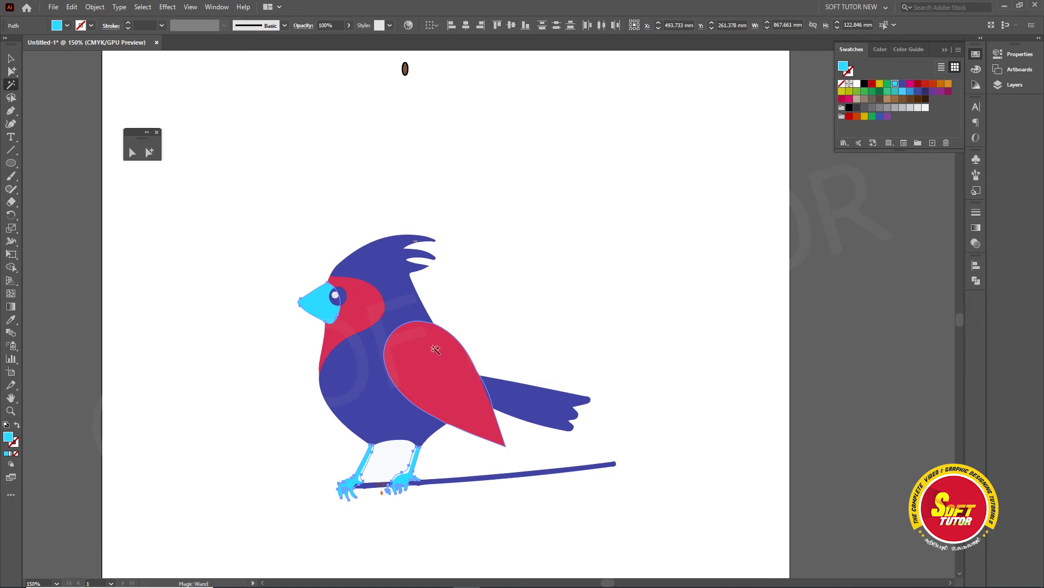
Select the red head patch and wing together and fill them purple.
click(359, 328)
click(317, 349)
click(442, 353)
click(445, 381)
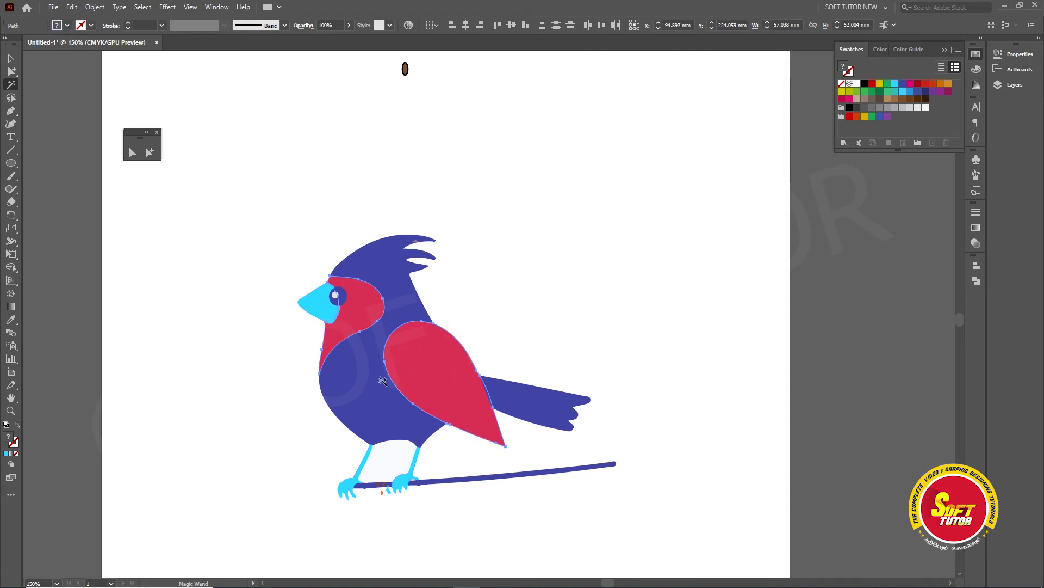
click(918, 91)
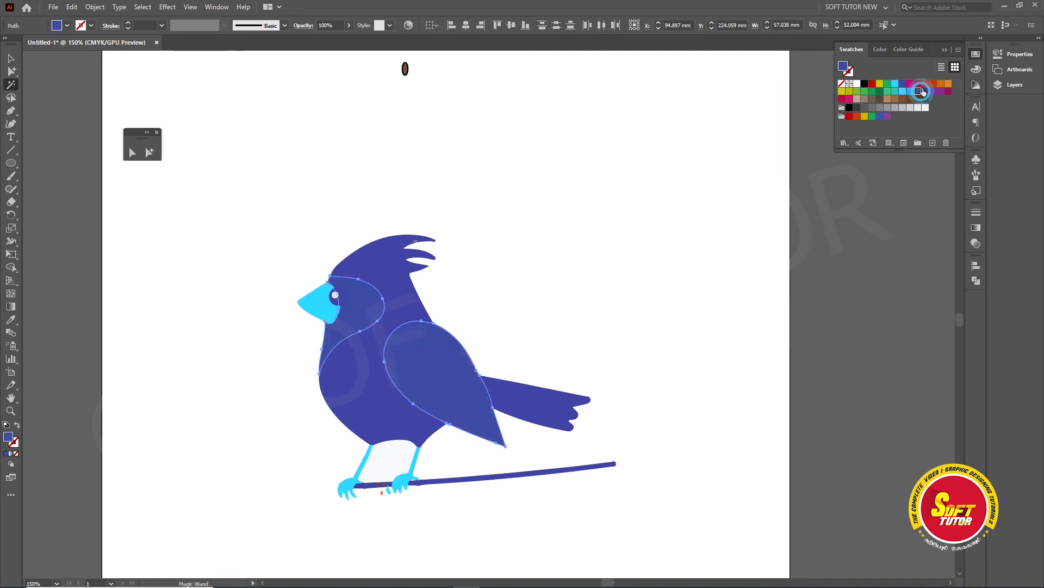
click(949, 83)
Recolour the bird's blue body, crest, tail and branch green.
click(515, 399)
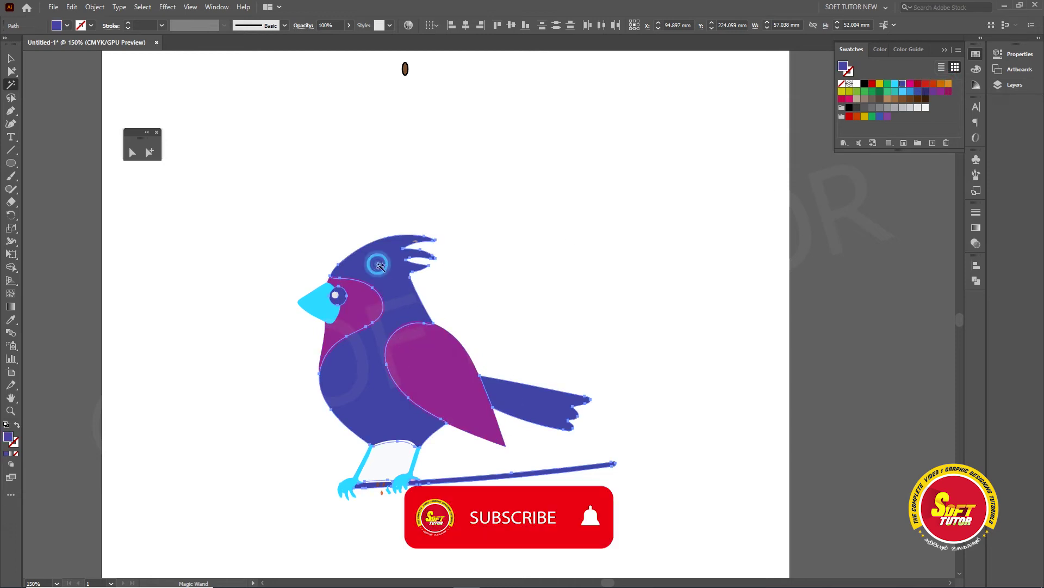
click(872, 99)
click(872, 91)
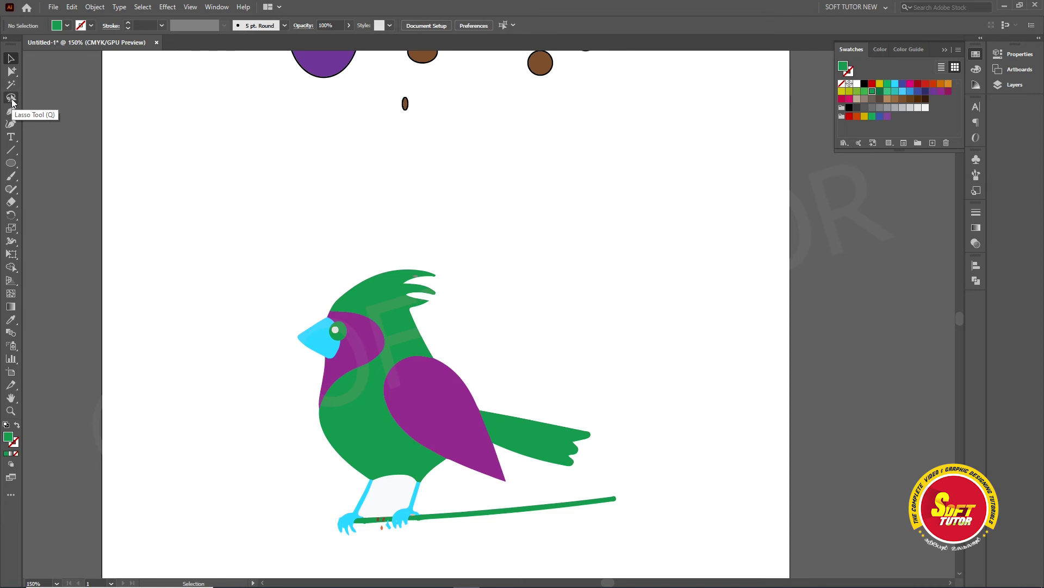
click(12, 101)
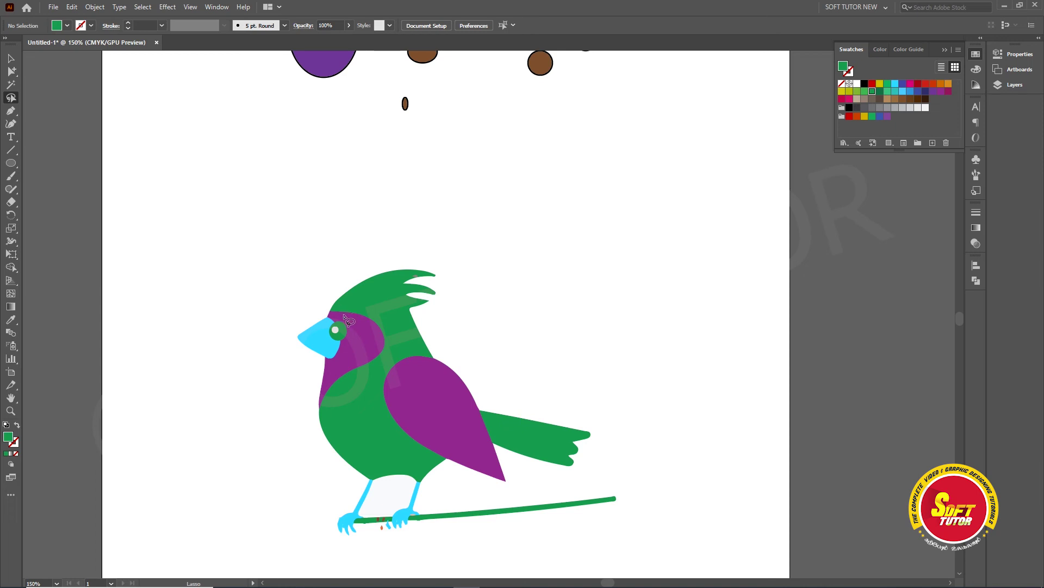
key(v)
Zoom in close on the bird's head, undoing an accidental shape move.
click(399, 310)
scroll(423, 307, up, 2)
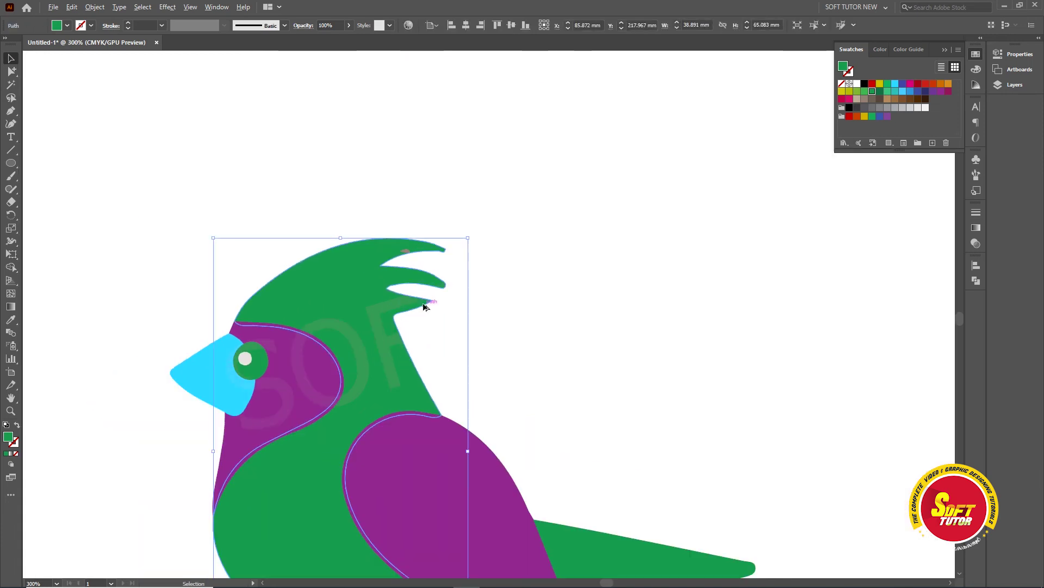
scroll(423, 303, down, 1)
click(569, 278)
scroll(412, 310, up, 2)
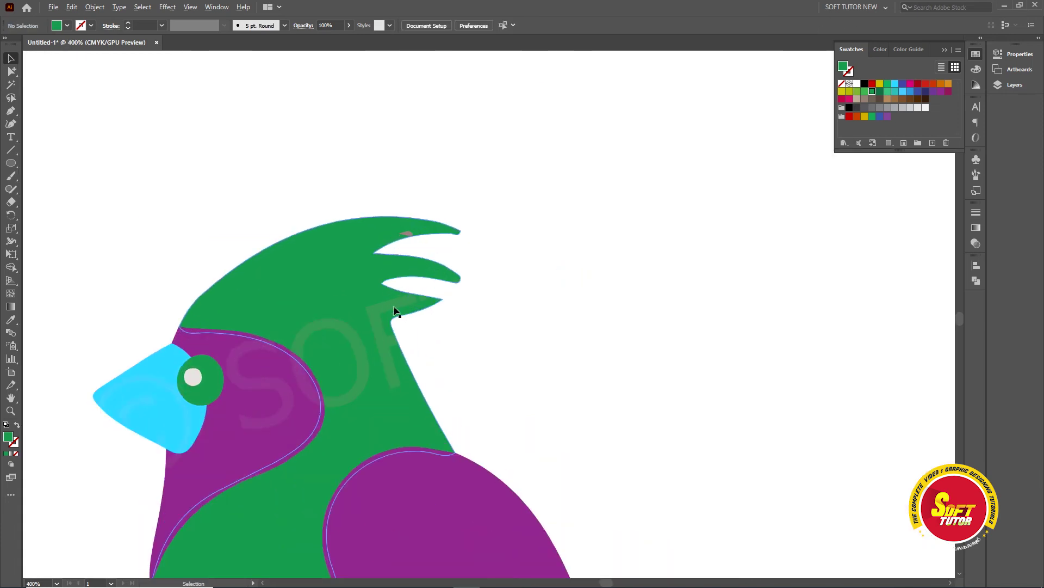
scroll(381, 288, up, 1)
click(346, 263)
click(347, 244)
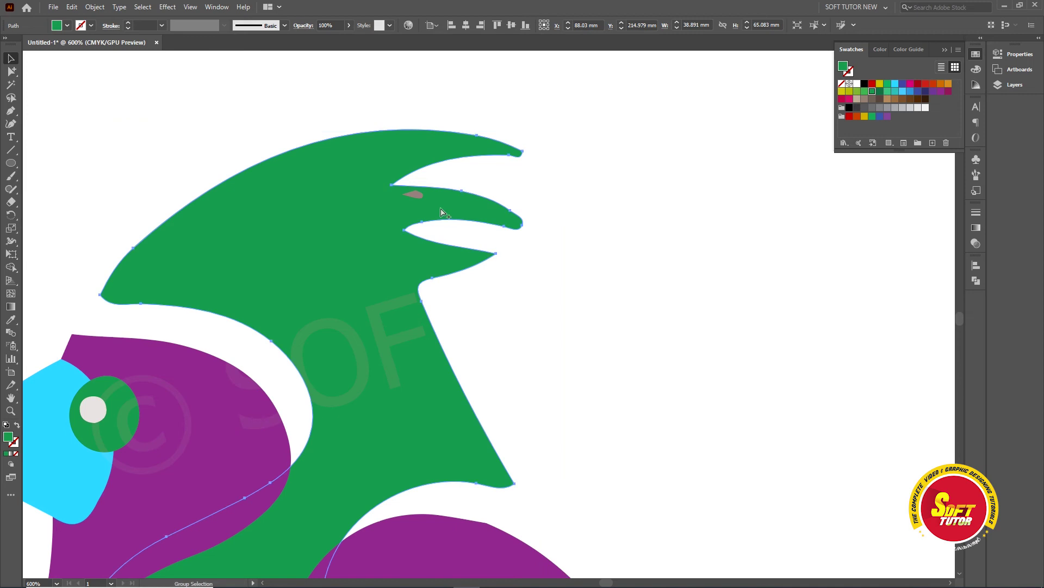
key(ctrl+z)
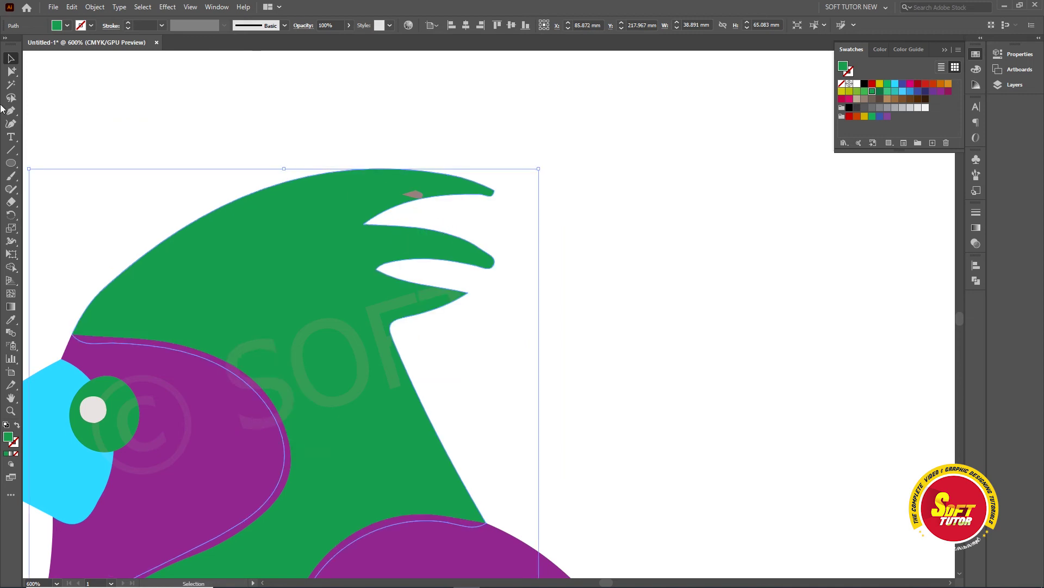
Nudge the head shape right and reshape the middle crest spike into a rounded, hooked tip.
click(11, 98)
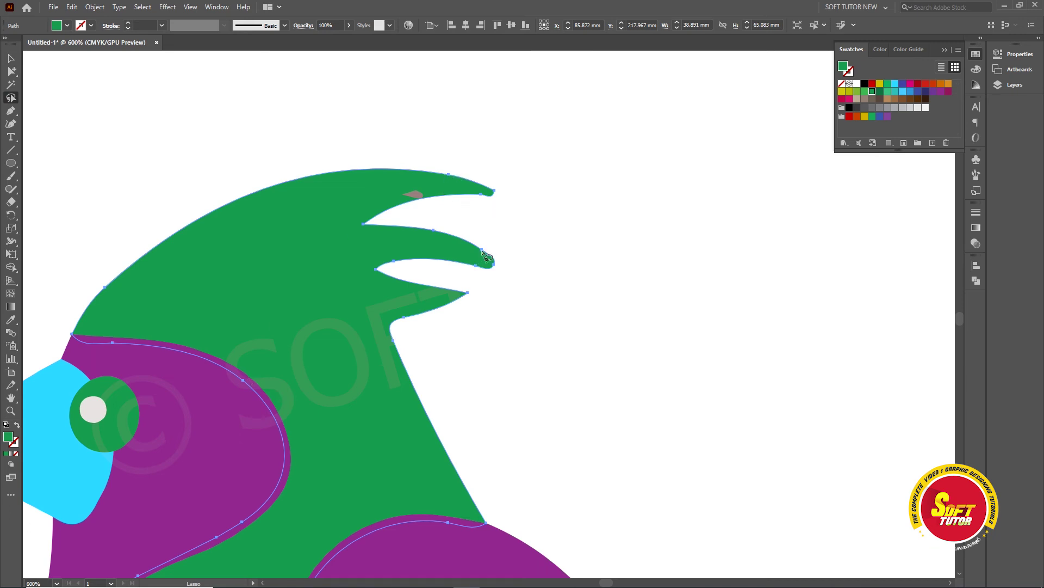
drag(11, 71, 53, 72)
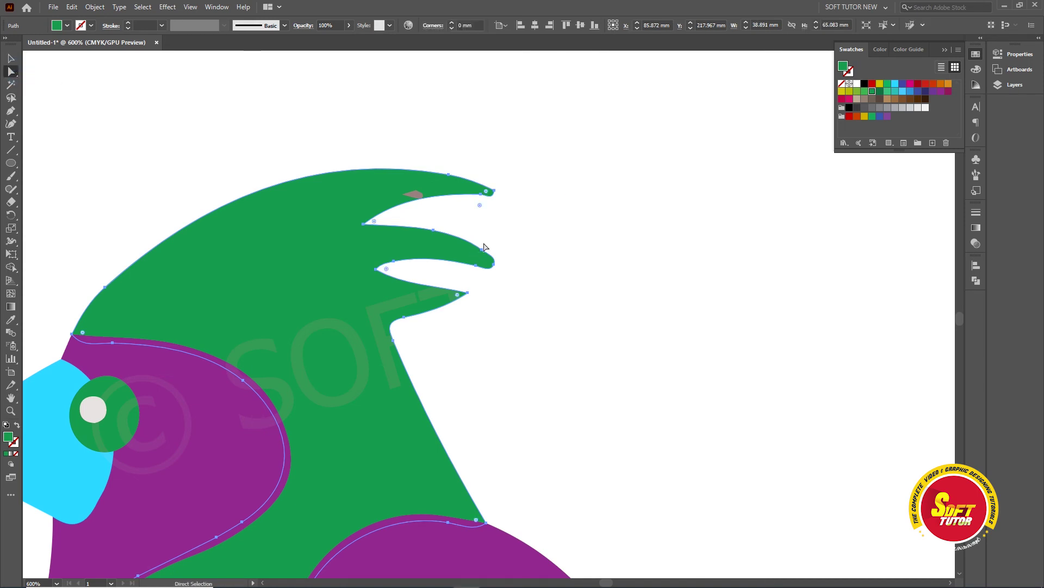
mouse_move(437, 229)
mouse_down()
mouse_move(533, 228)
mouse_move(555, 254)
mouse_move(527, 275)
mouse_up()
click(463, 223)
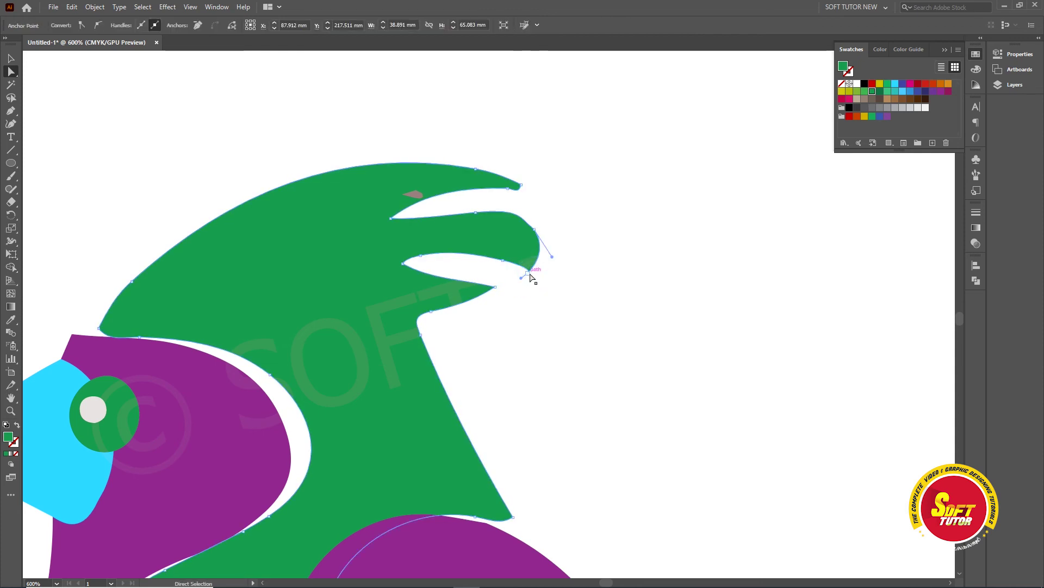
key(Delete)
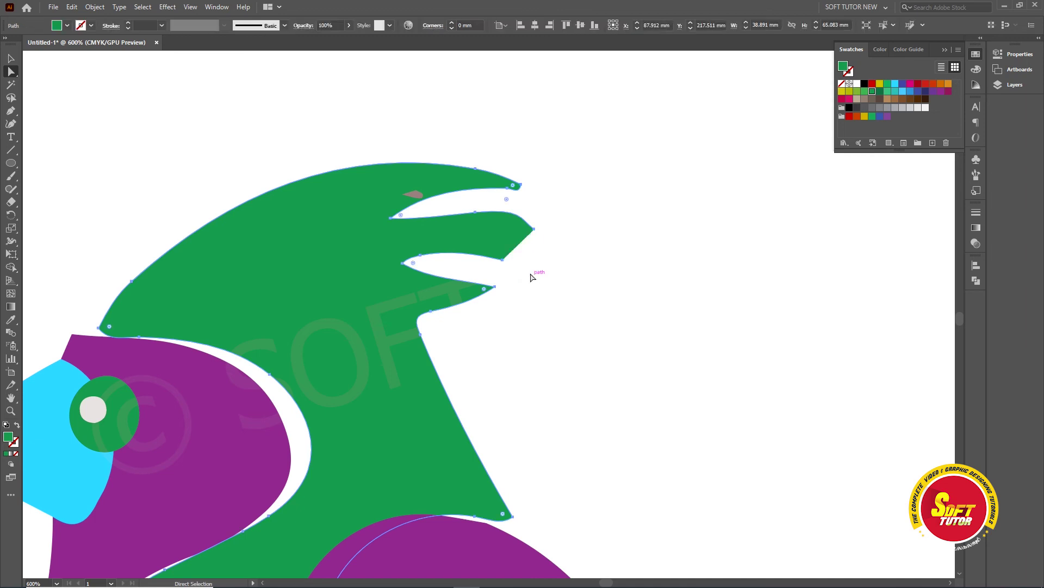
drag(532, 227, 557, 268)
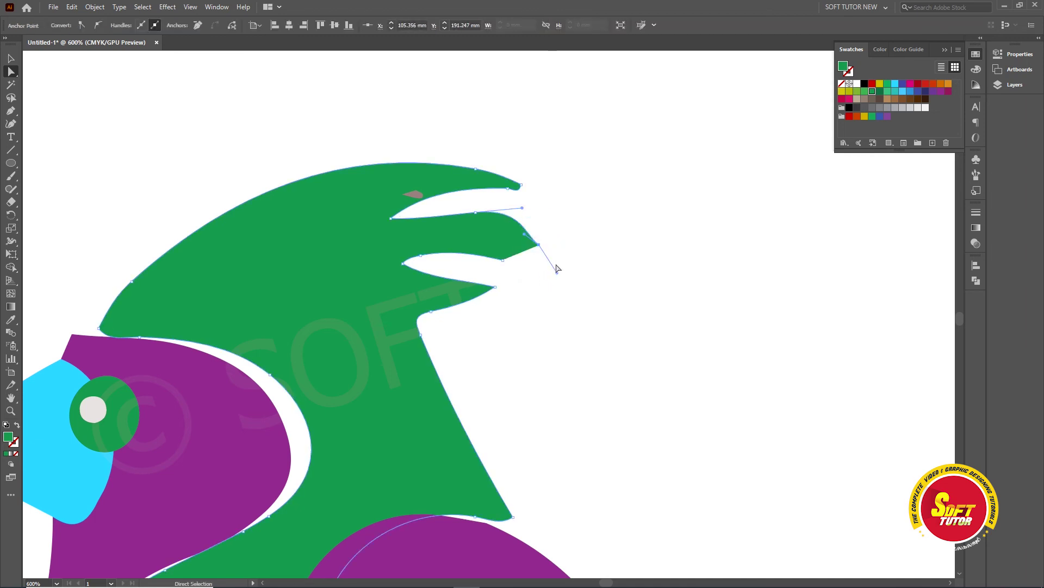
key(ctrl+z)
key(ctrl+z)
mouse_move(538, 271)
mouse_down()
mouse_move(566, 276)
mouse_move(530, 273)
mouse_up()
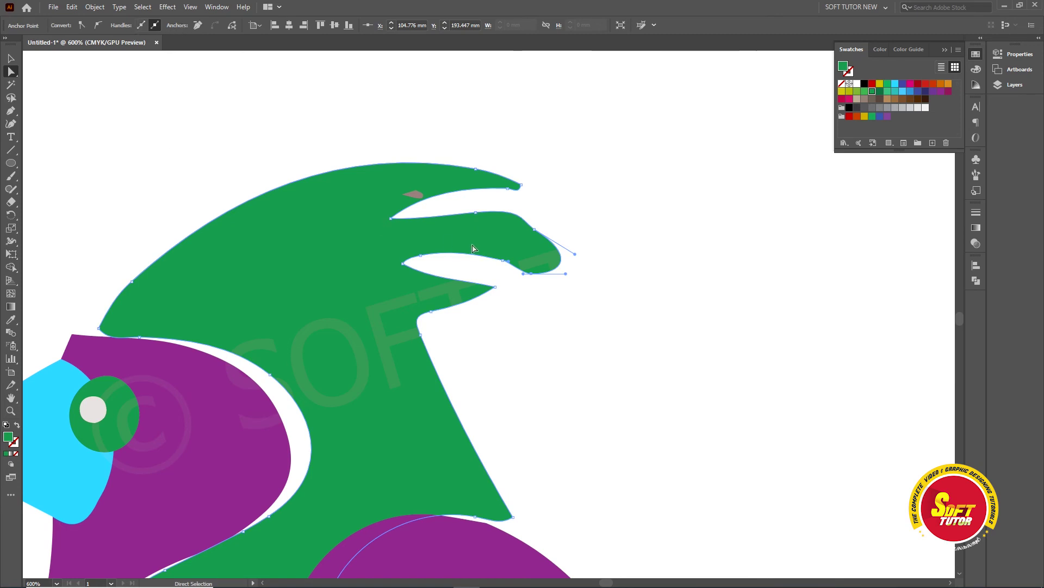
Lasso anchors around the middle spike tip and try moving them, then undo.
click(11, 98)
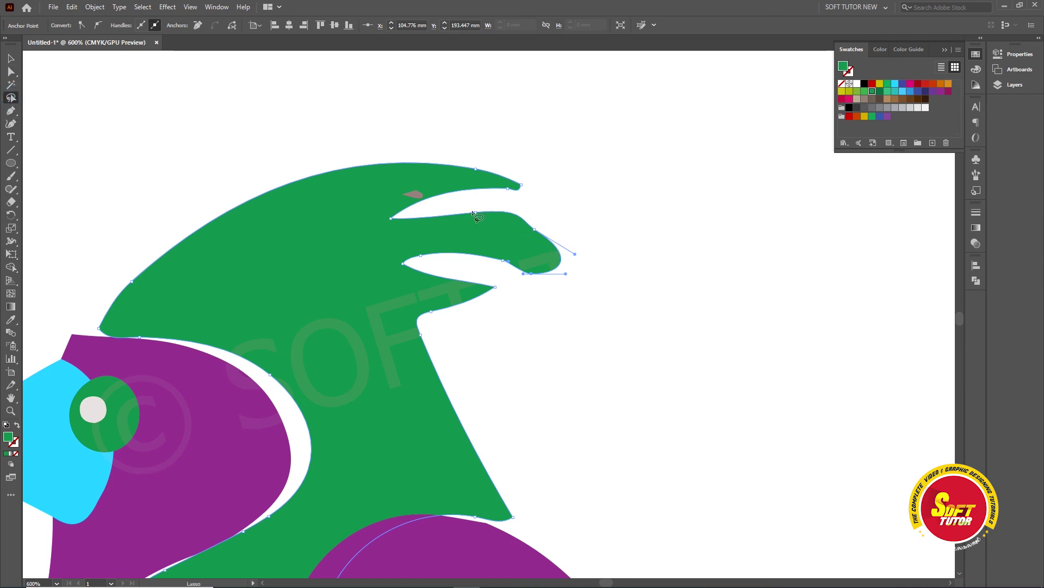
click(547, 222)
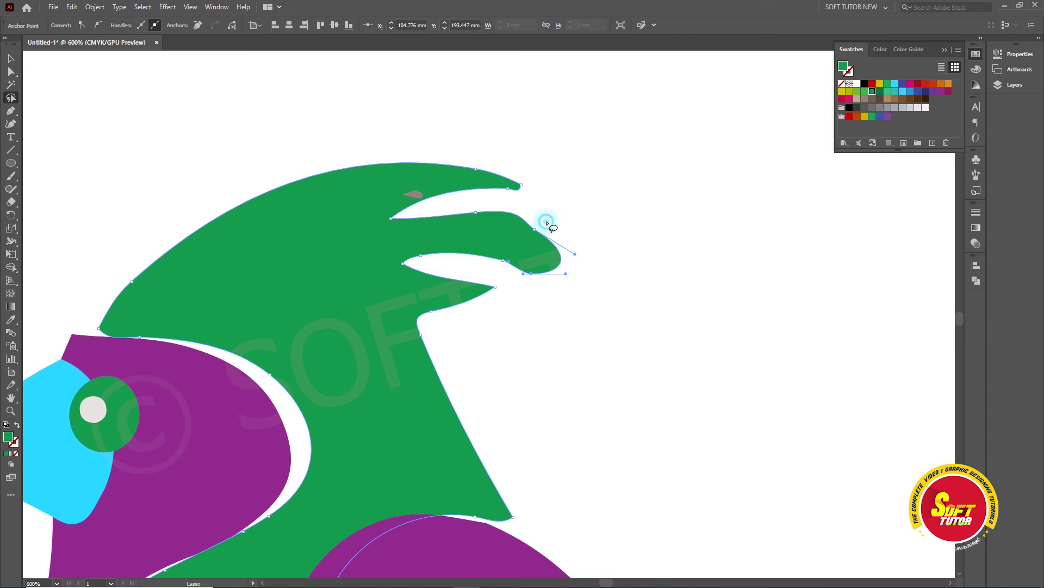
drag(547, 223, 550, 235)
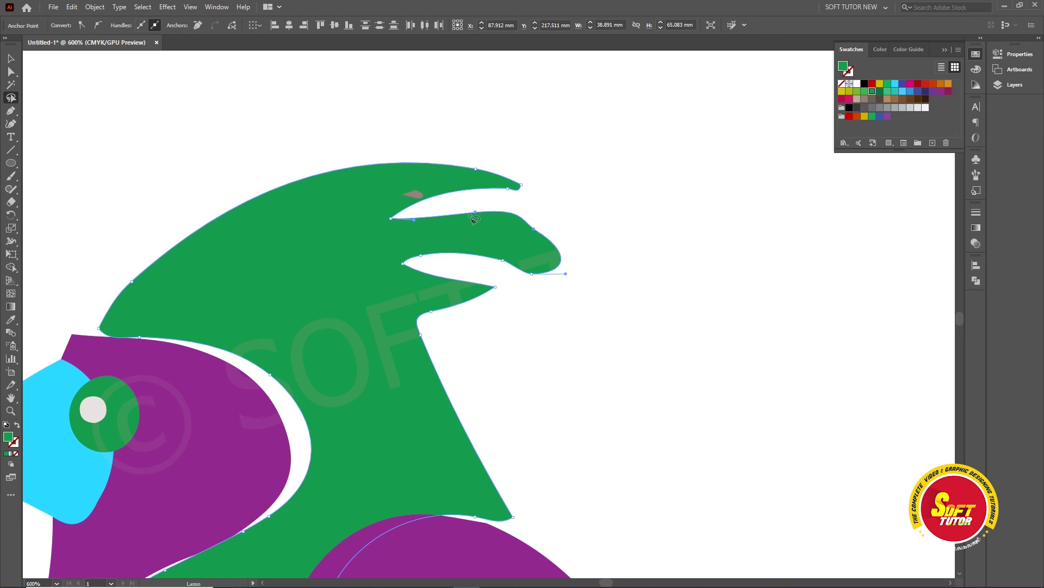
mouse_move(476, 217)
mouse_down()
mouse_move(532, 212)
mouse_move(547, 247)
mouse_up()
click(494, 216)
click(528, 229)
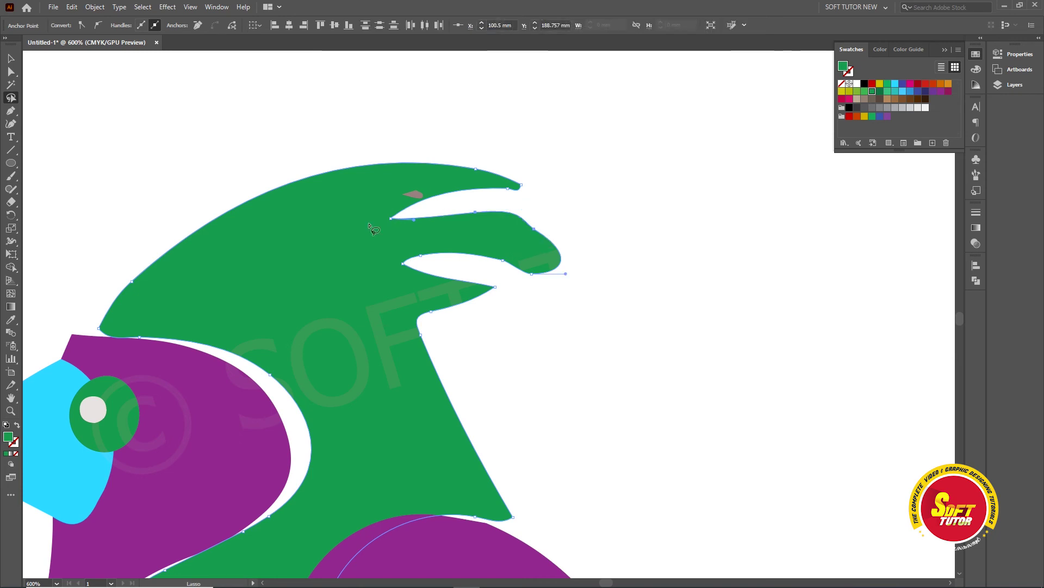
click(12, 73)
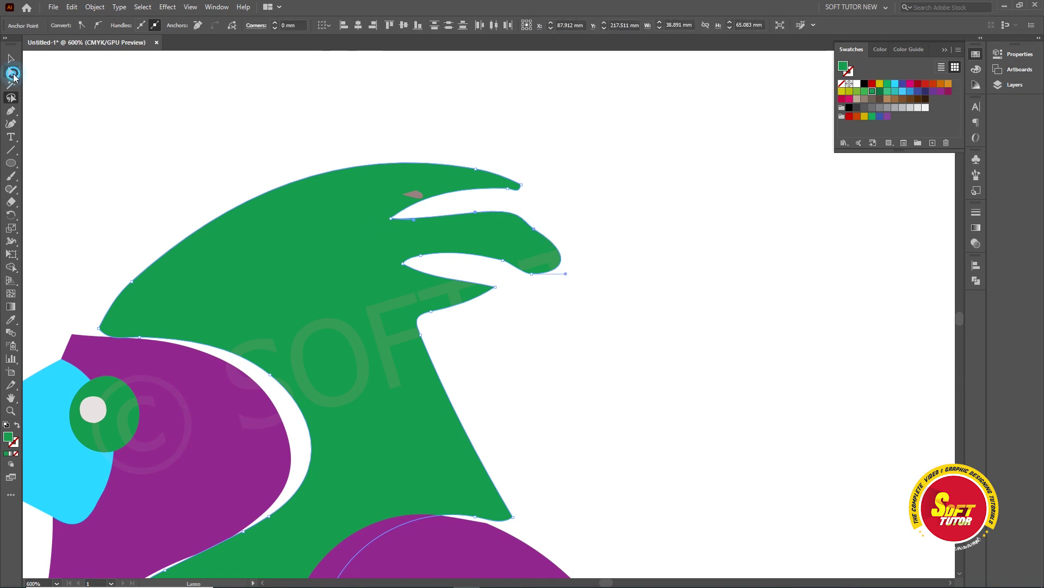
drag(543, 229, 576, 220)
key(ctrl+z)
Lasso the top crest spike's anchors and delete them to flatten the crest.
click(11, 97)
mouse_move(498, 158)
mouse_down()
mouse_move(453, 167)
mouse_move(488, 211)
mouse_move(525, 163)
mouse_up()
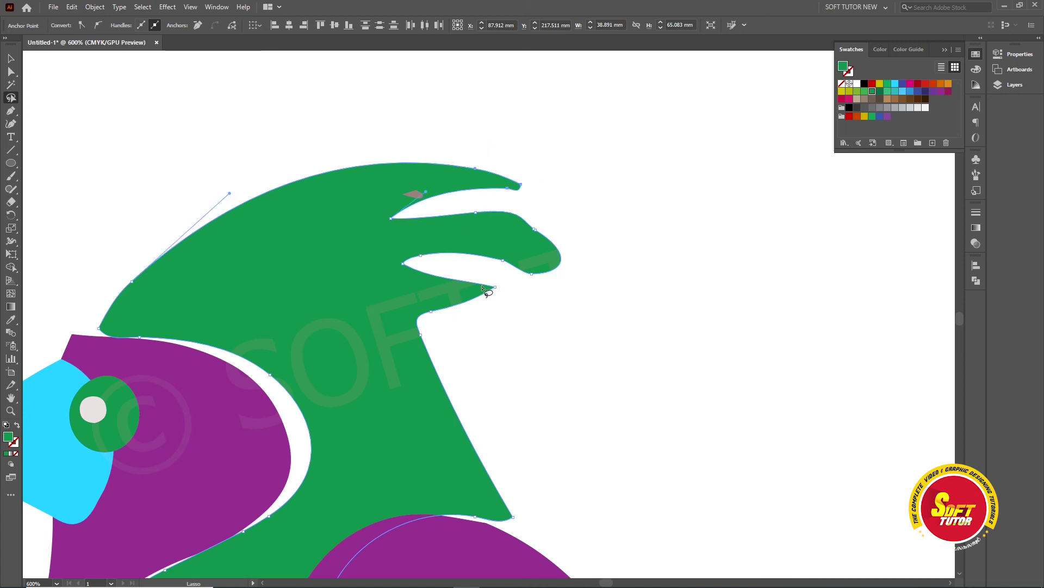
key(Delete)
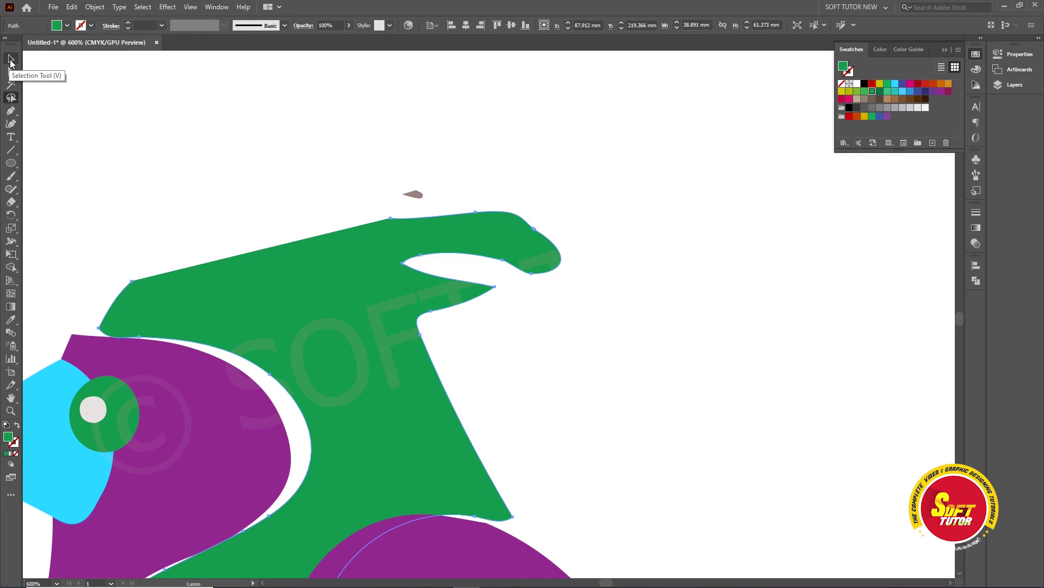
Select the reshaped crest shape and fill it with the red swatch.
click(11, 60)
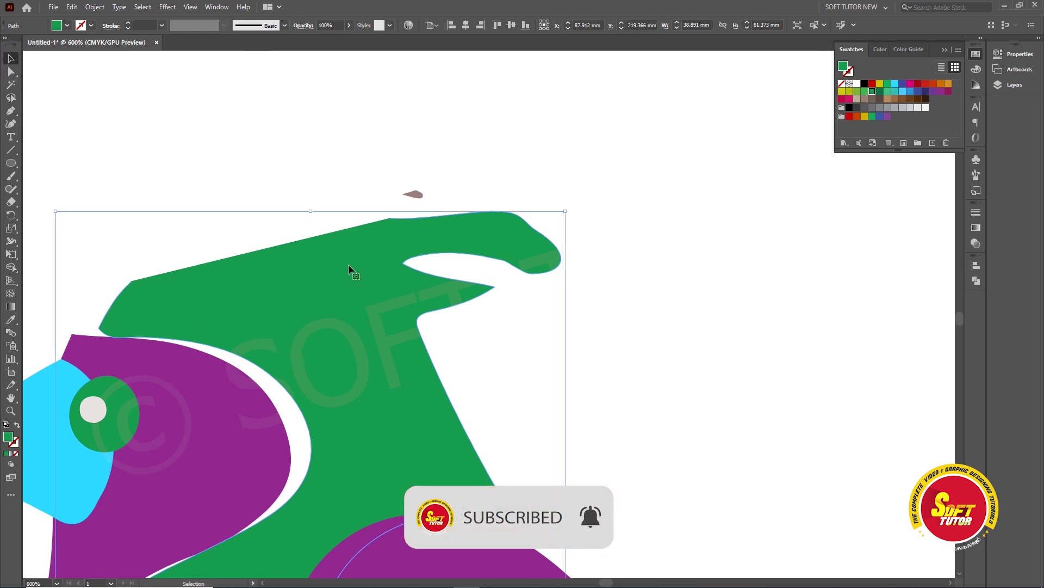
click(925, 83)
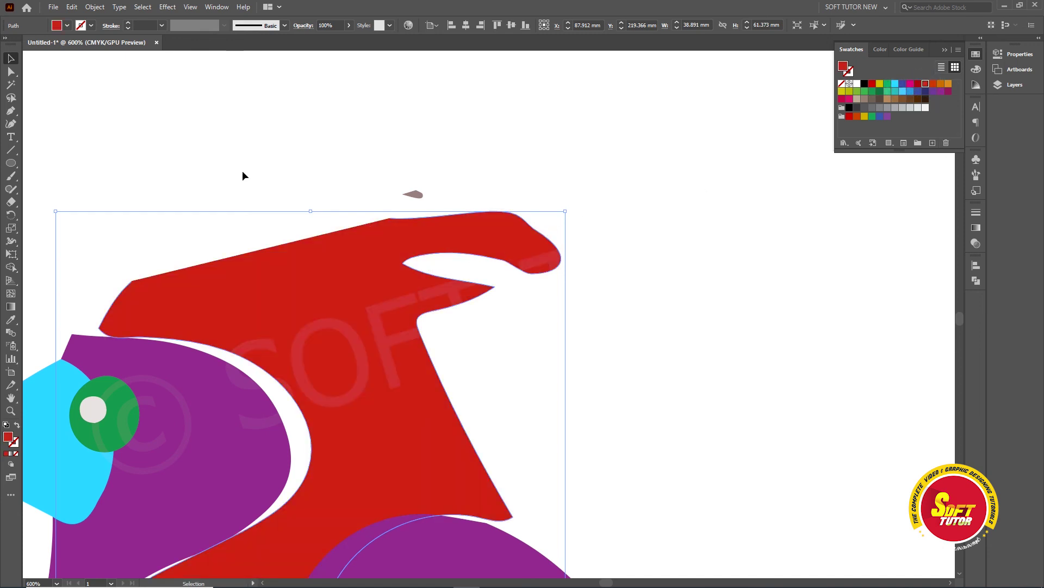
click(11, 71)
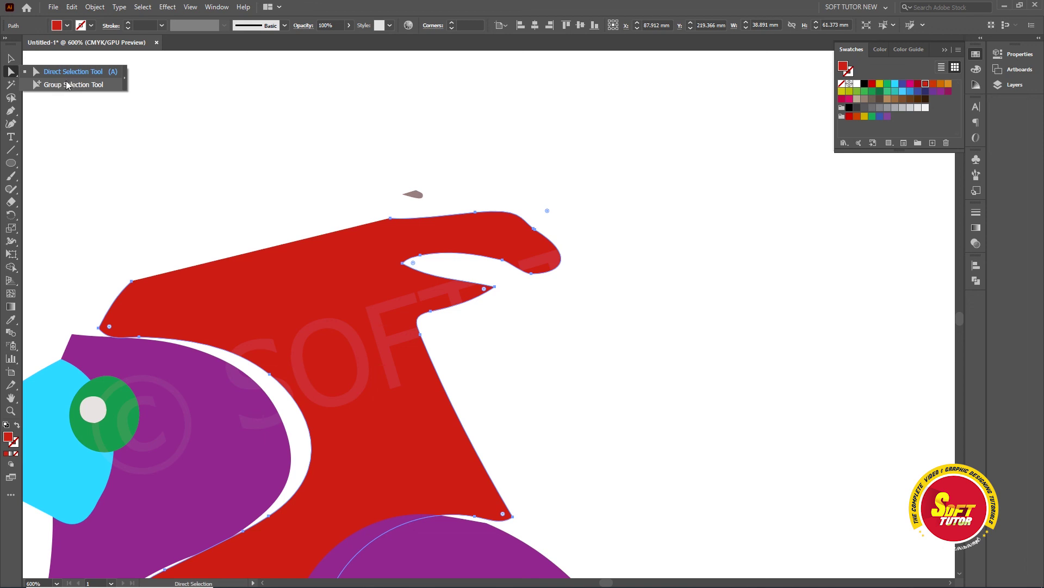
click(67, 84)
click(11, 84)
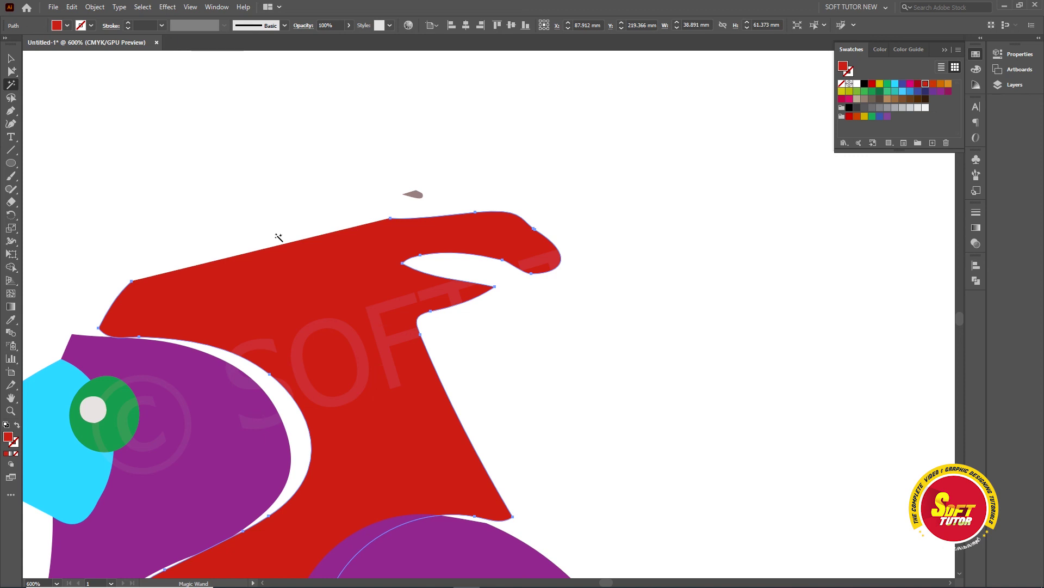
click(12, 98)
drag(490, 196, 398, 275)
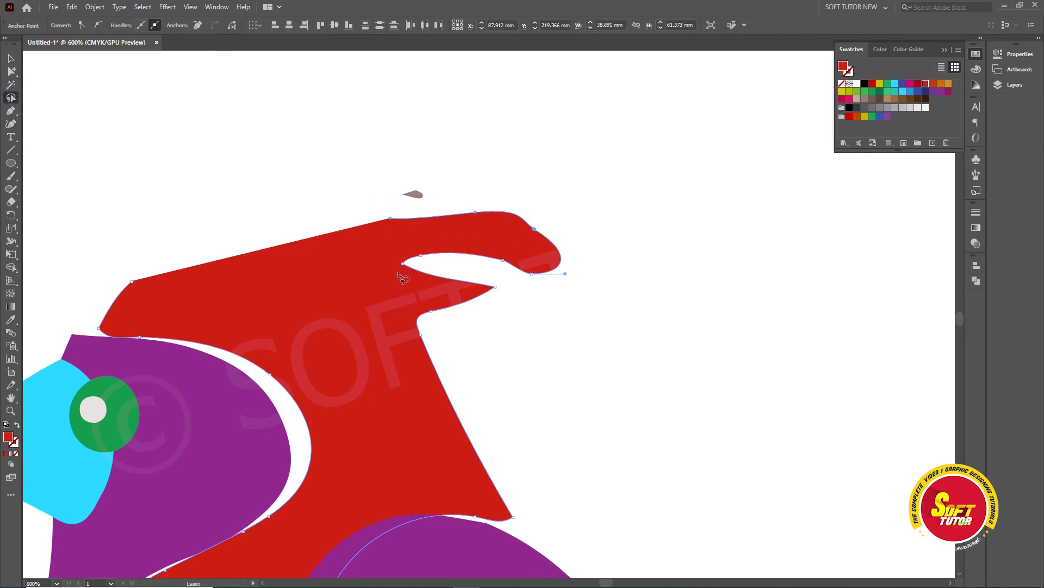